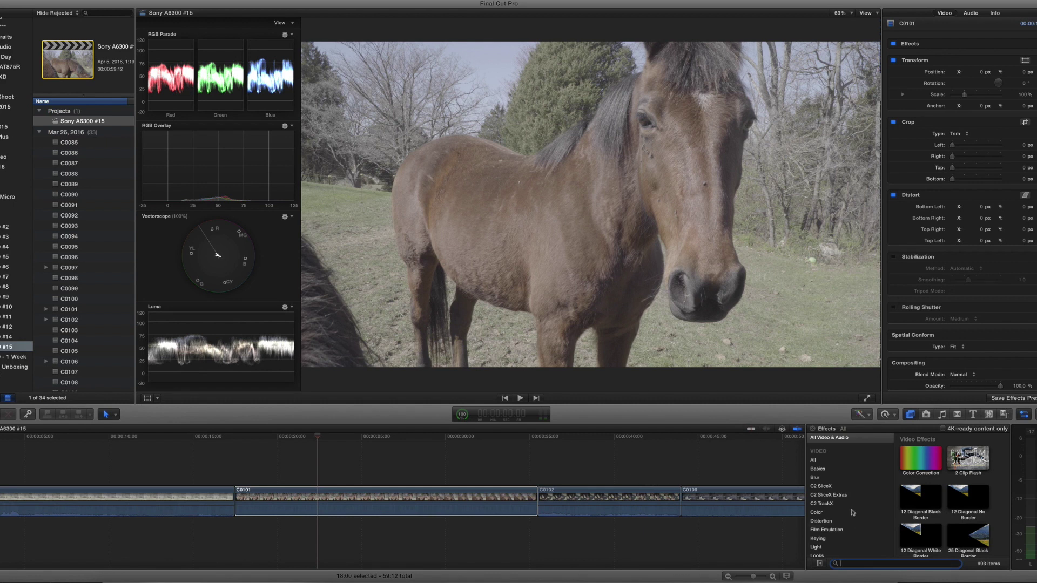
Scroll through the Effects browser's video effects list for the horse clip C0101.
scroll(852, 510, down, 3)
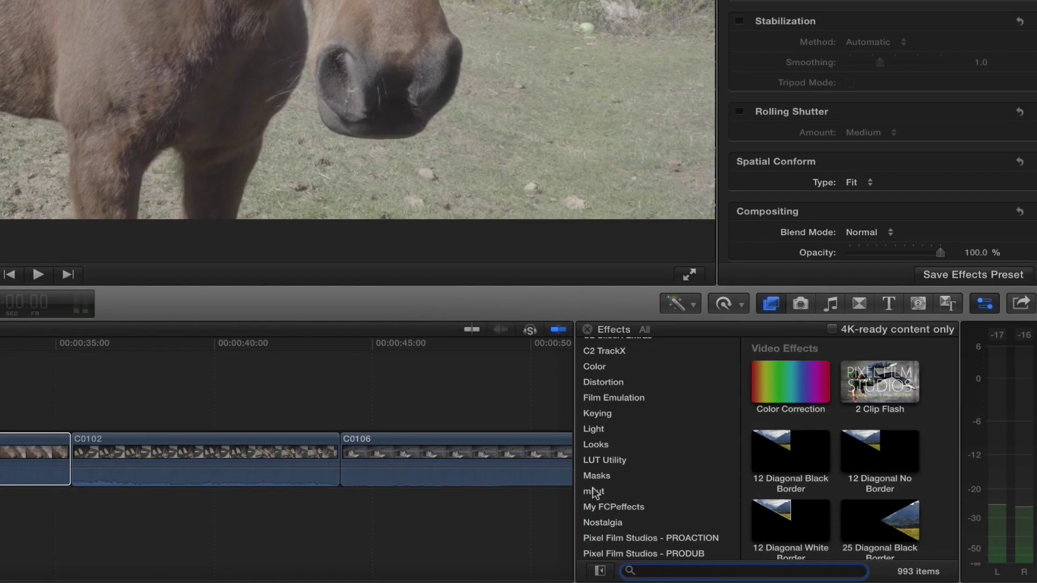
Apply mLut by motionVFX to clip C0101 and open its mLut Library.
click(593, 493)
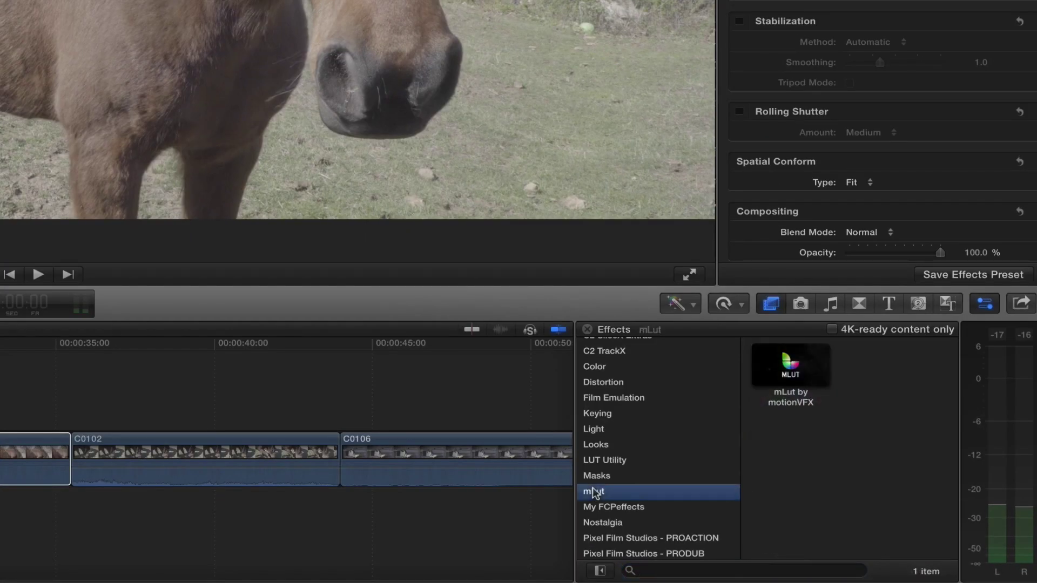
double_click(791, 367)
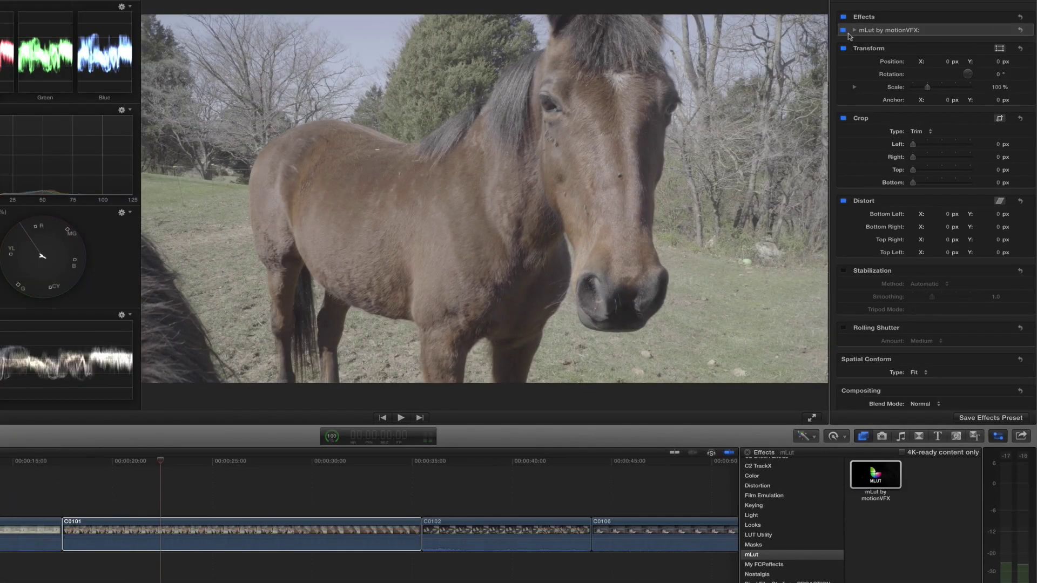
click(852, 29)
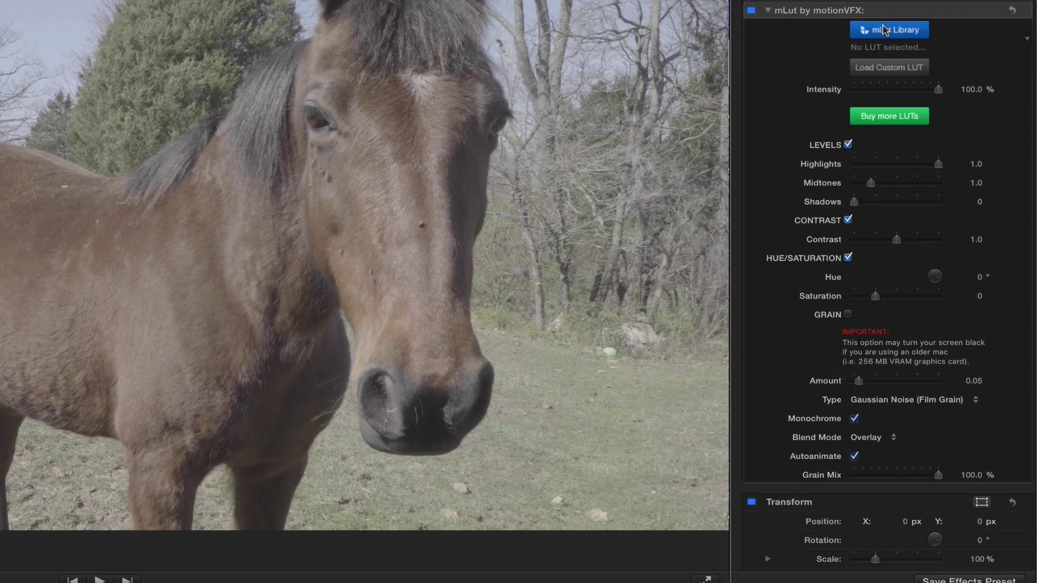
click(885, 30)
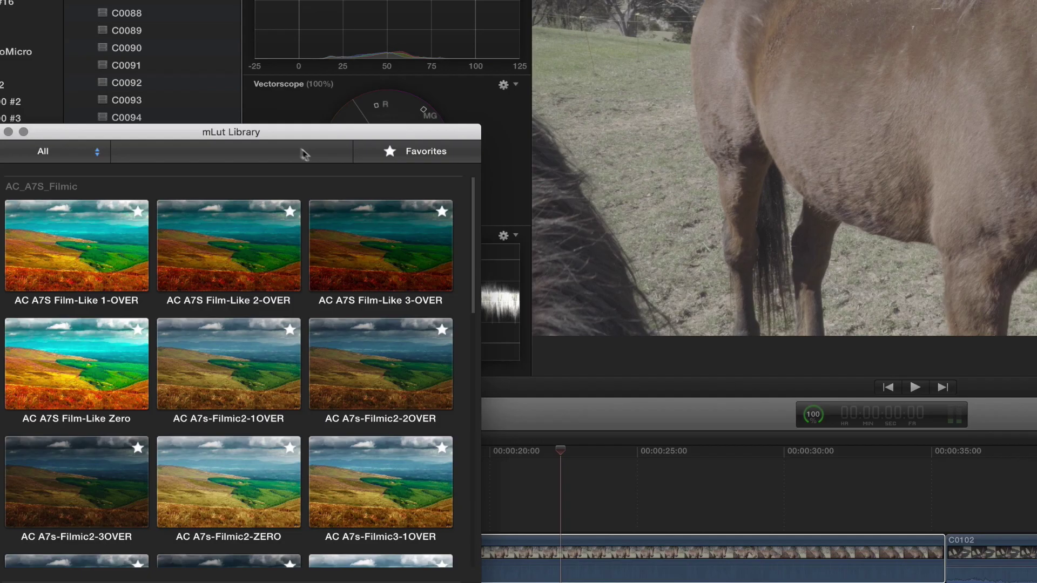
Move the mLut Library window up and cancel importing a custom LUT file.
drag(268, 135, 312, 21)
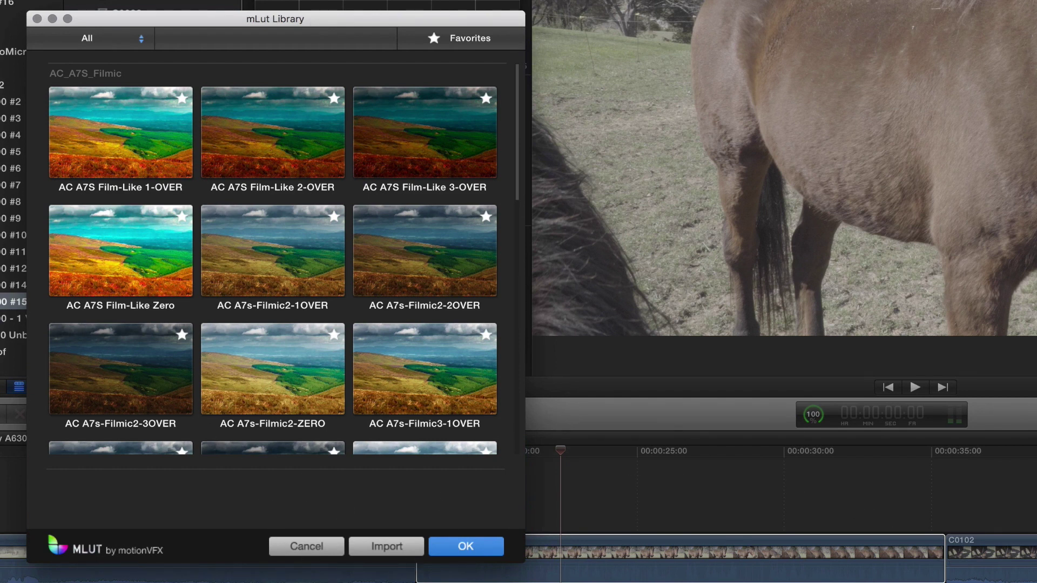
click(407, 546)
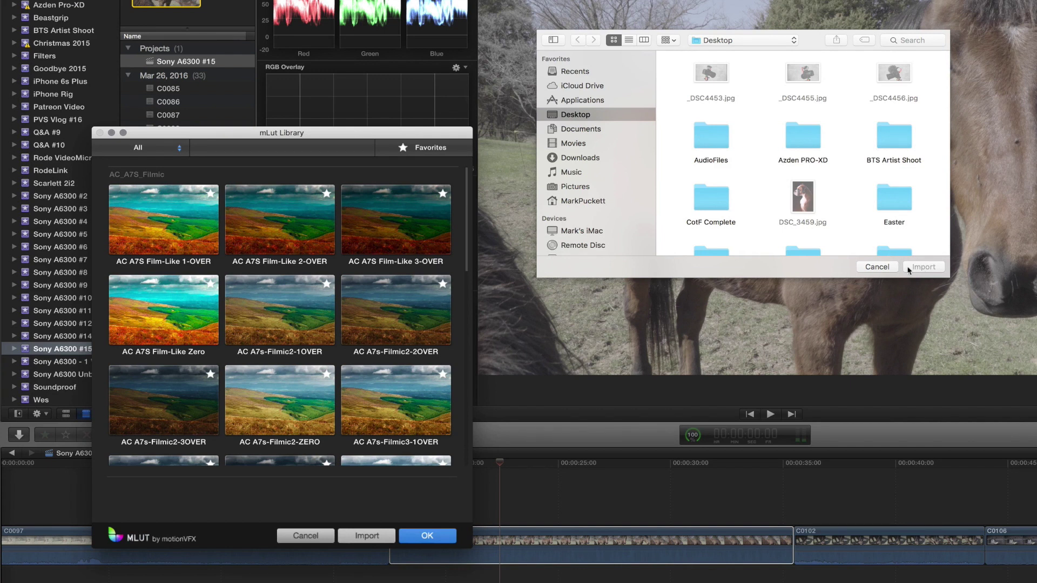
click(889, 268)
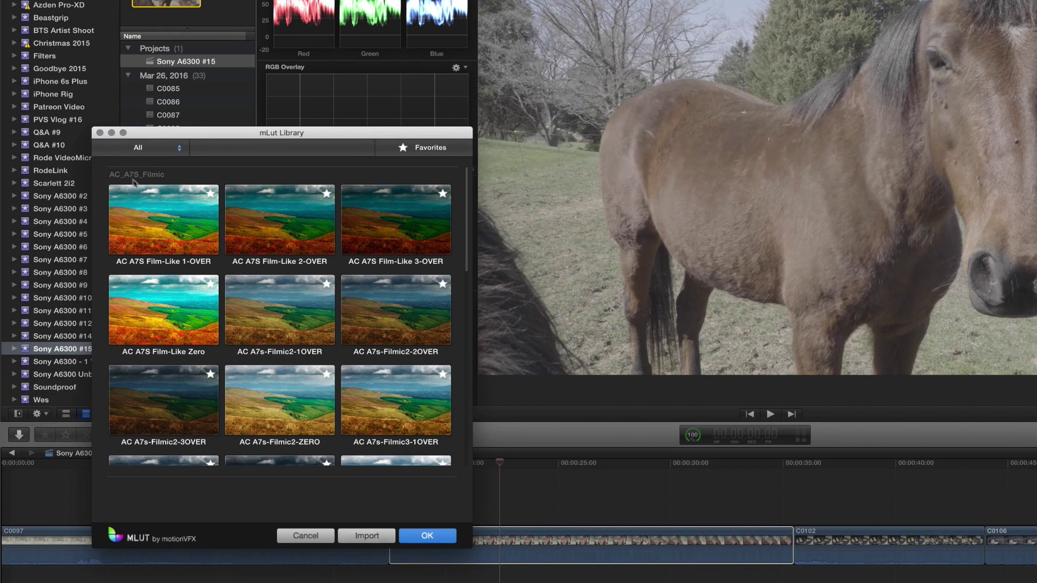
Filter the mLut Library to the AC-A7S_709 LUT category.
click(159, 151)
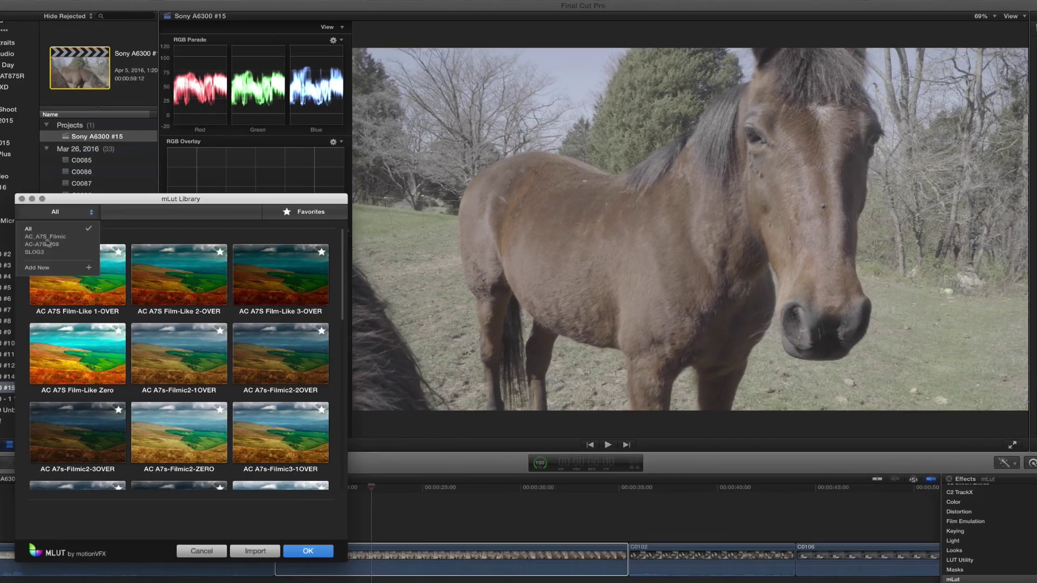
click(200, 186)
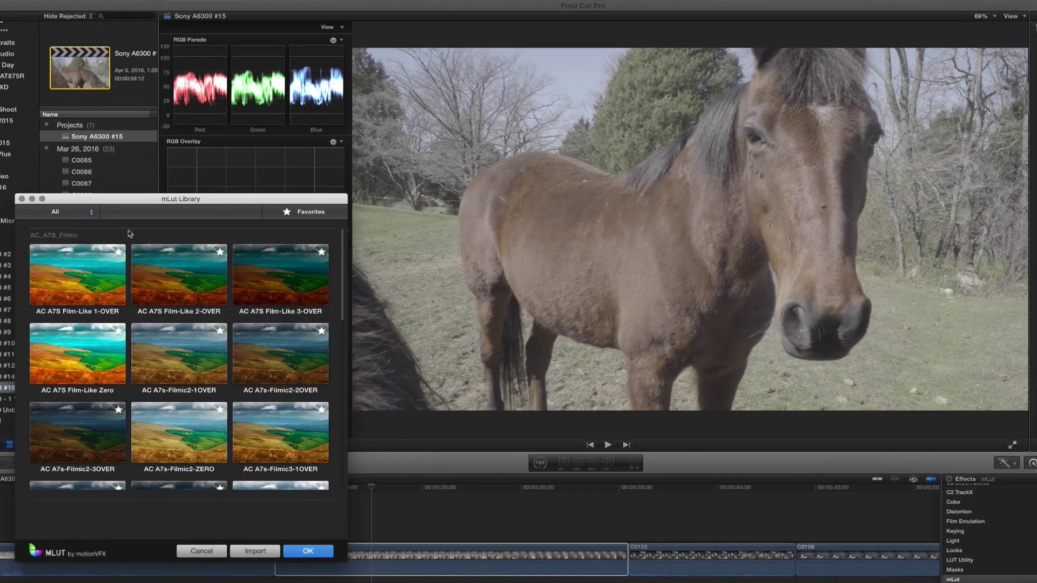
click(135, 166)
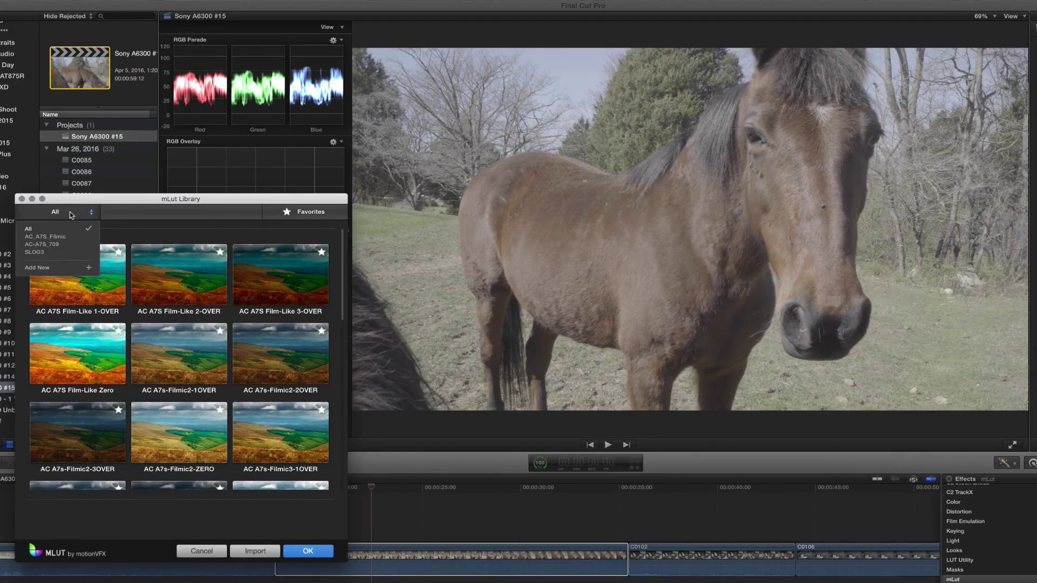
click(41, 246)
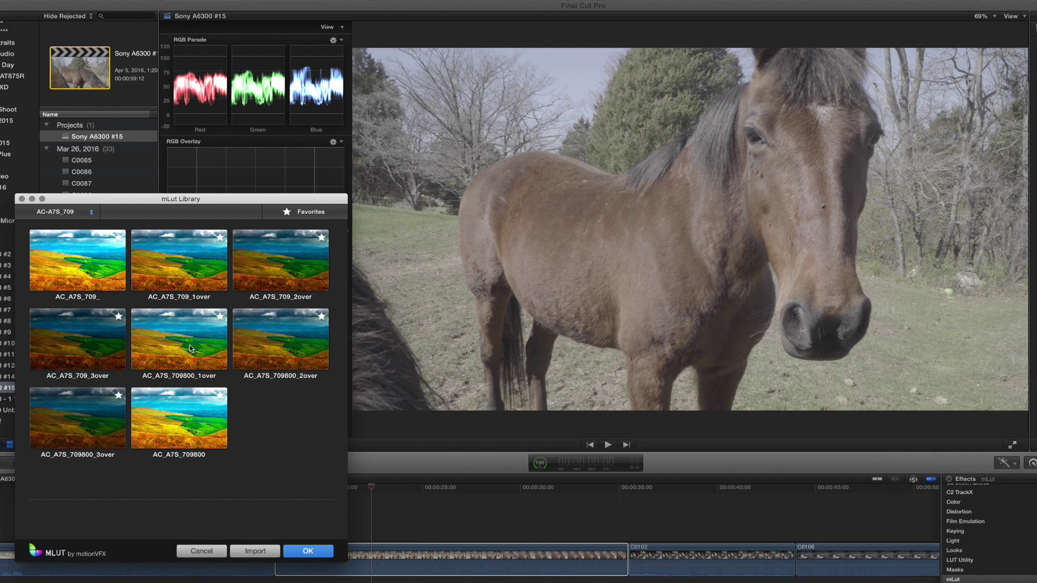
Preview AC_A7S_709800_1over, then apply AC_A7S_709800_2over to the clip.
click(190, 345)
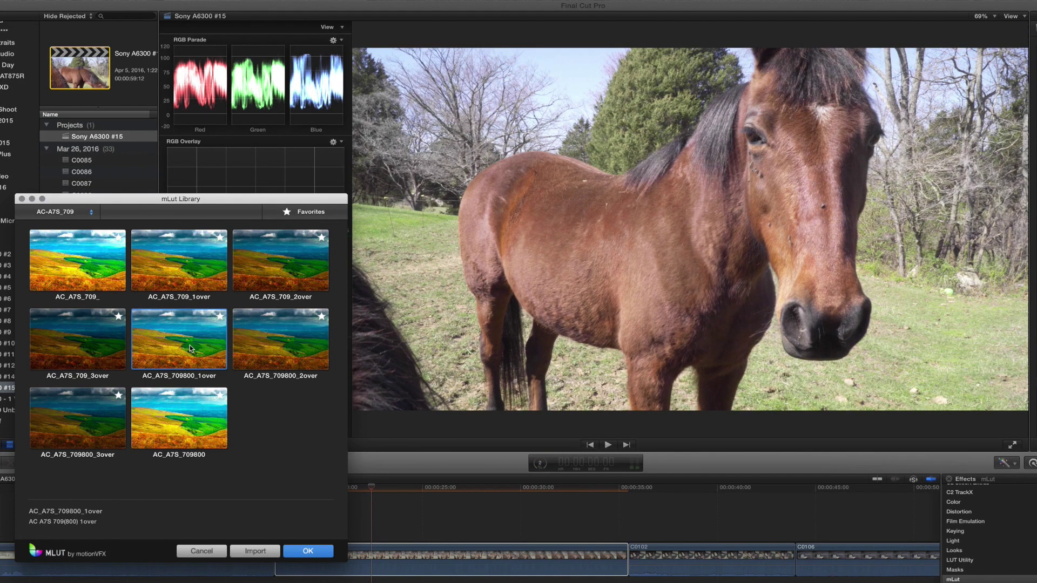
drag(222, 201, 636, 209)
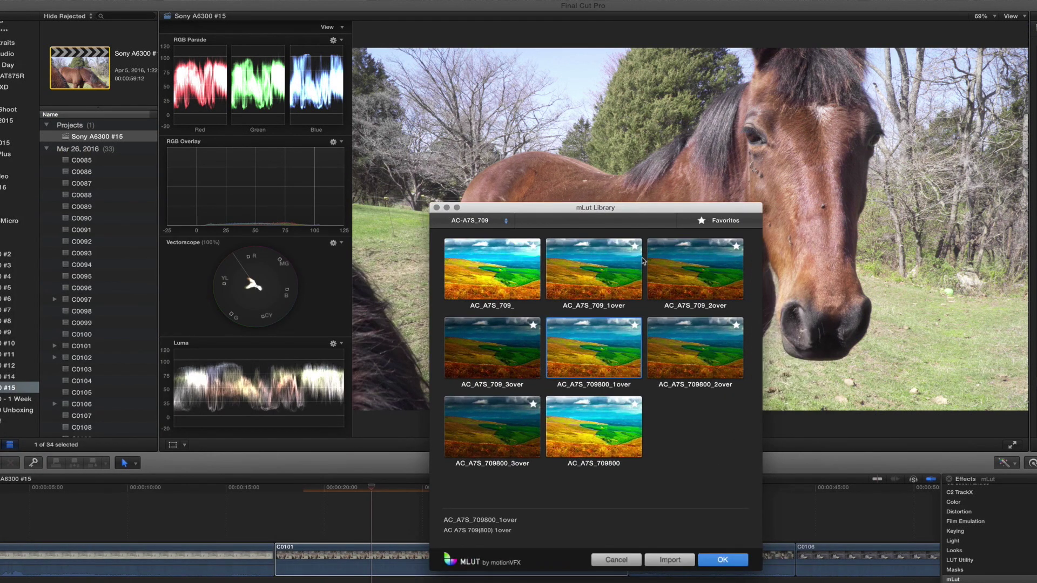
click(691, 352)
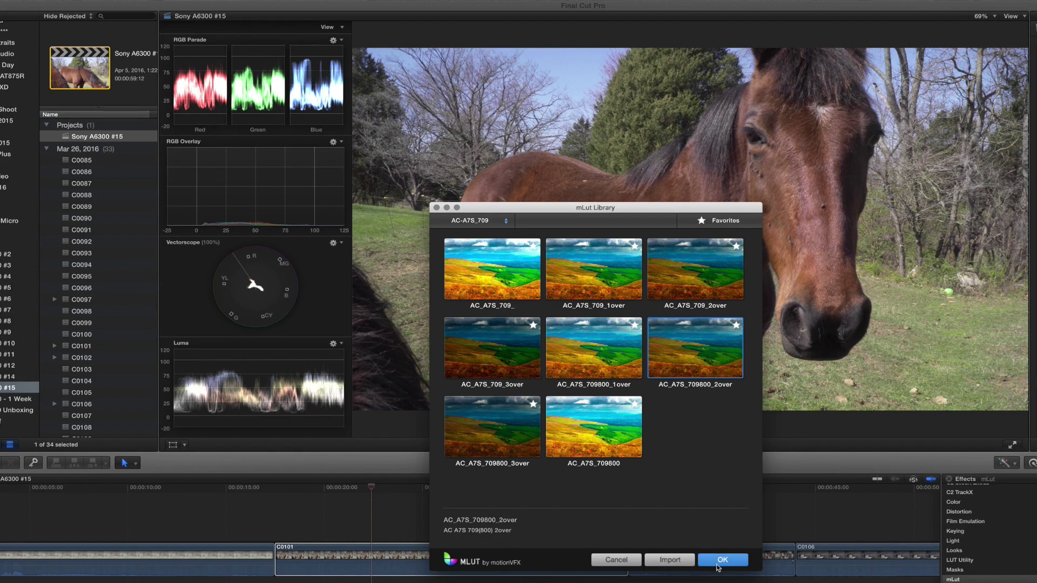
click(717, 563)
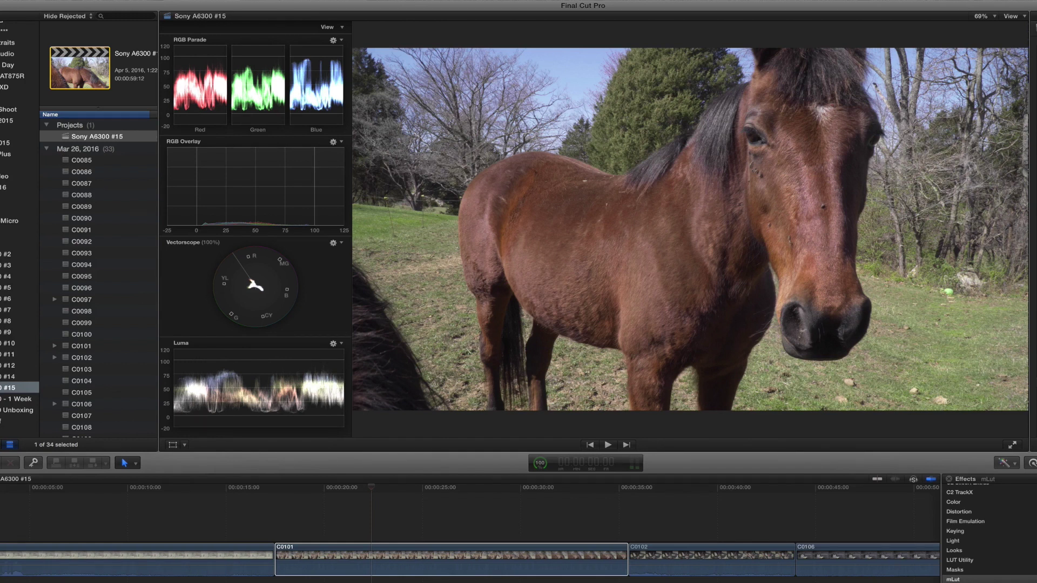
key(super+4)
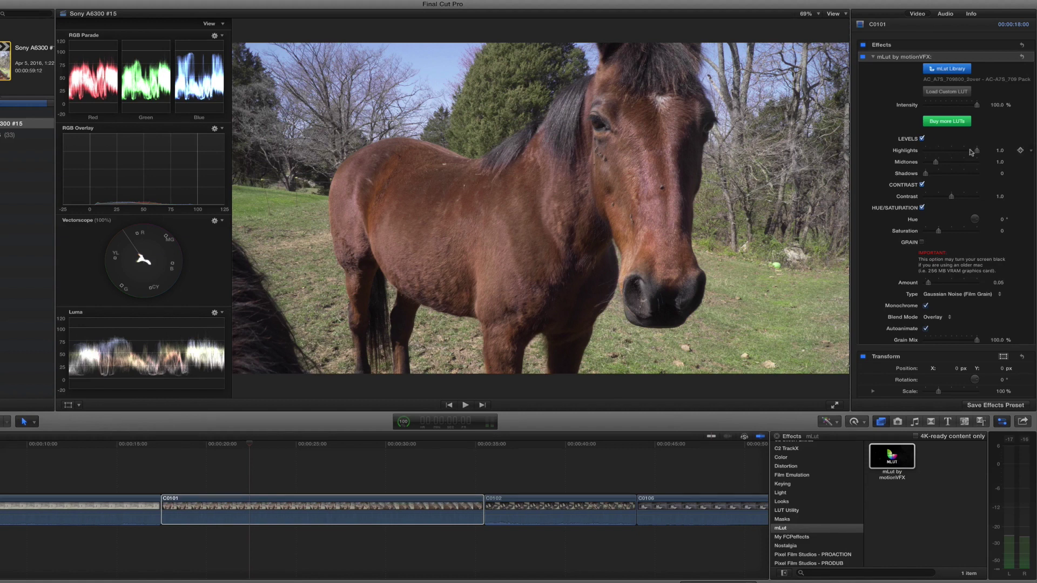
Set mLut Highlights to 0.96 and Midtones to 1.16, lifting Shadows slightly.
drag(977, 152, 970, 152)
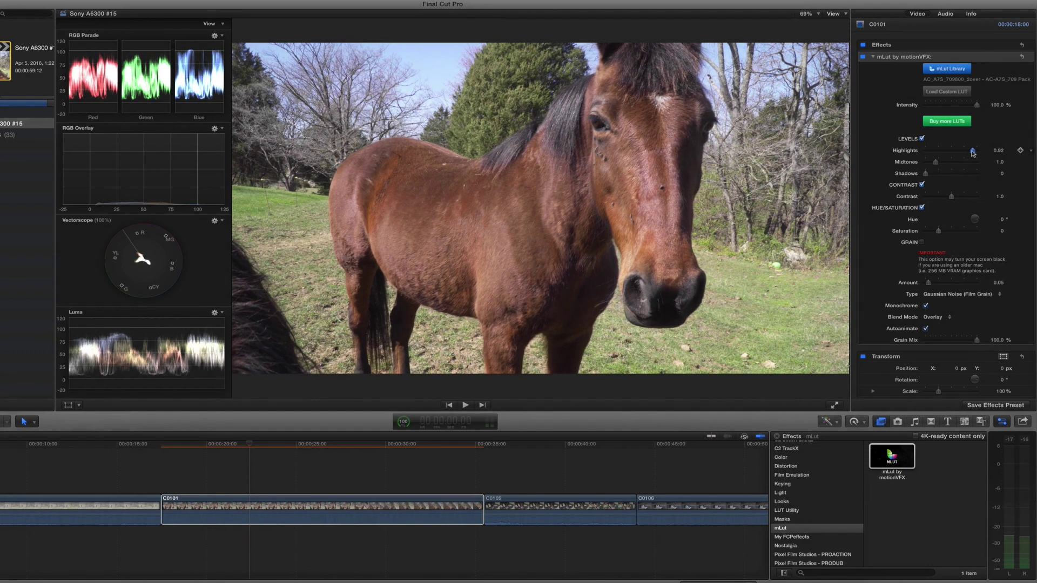
drag(970, 151, 976, 151)
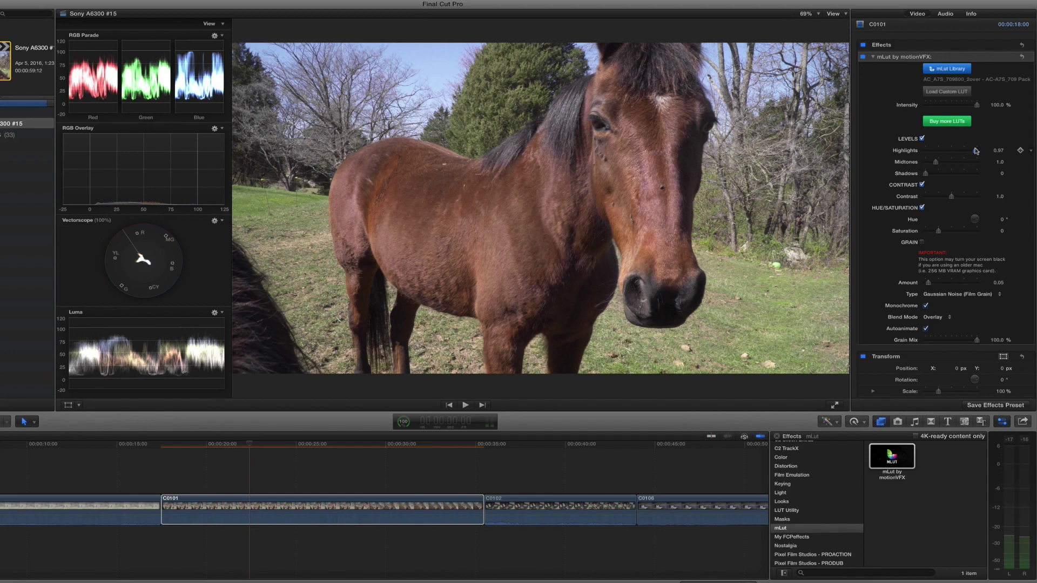
drag(976, 152, 975, 151)
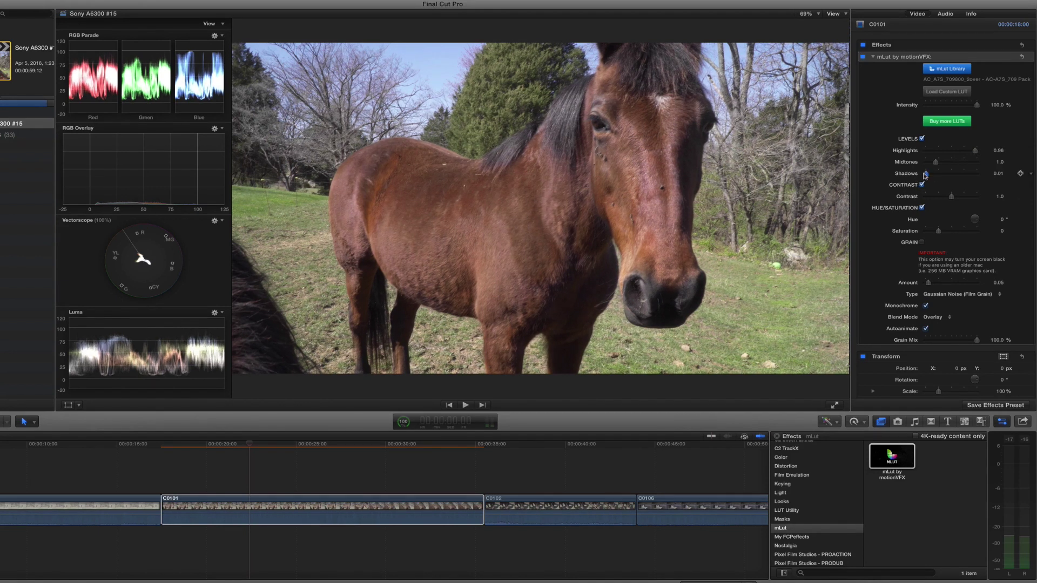
drag(925, 175, 911, 171)
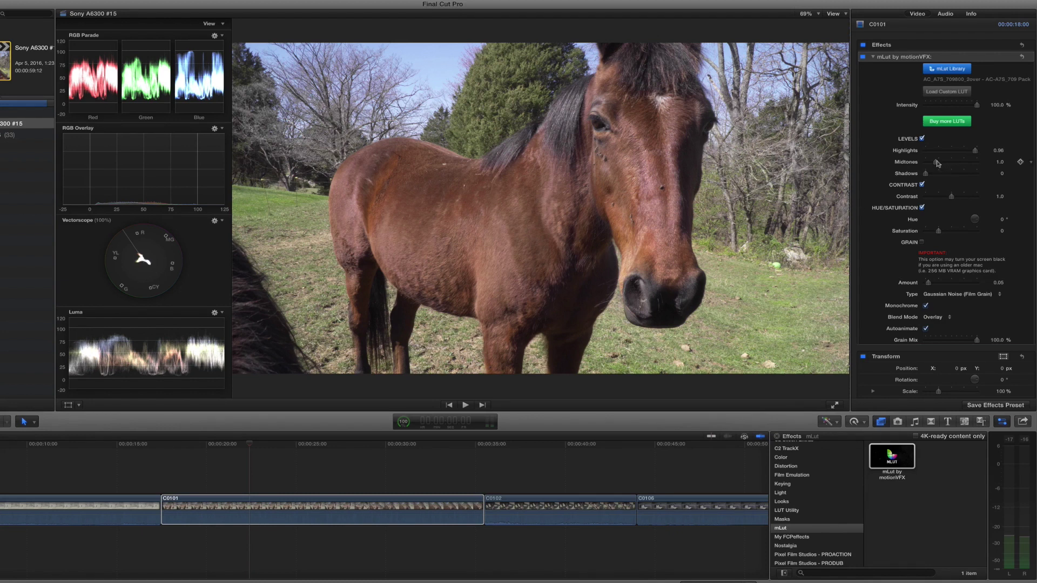
drag(936, 164, 939, 165)
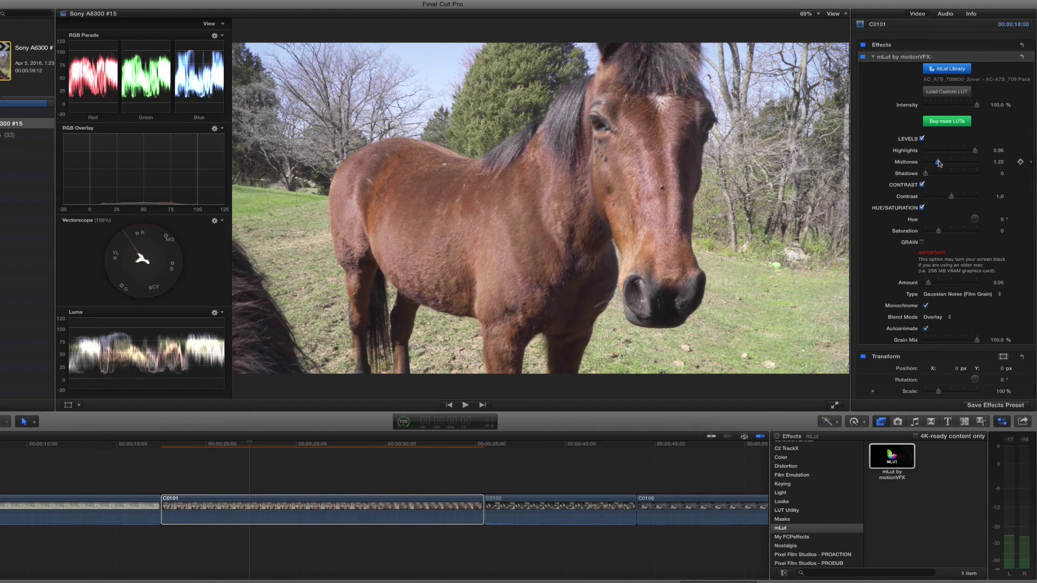
drag(939, 163, 938, 162)
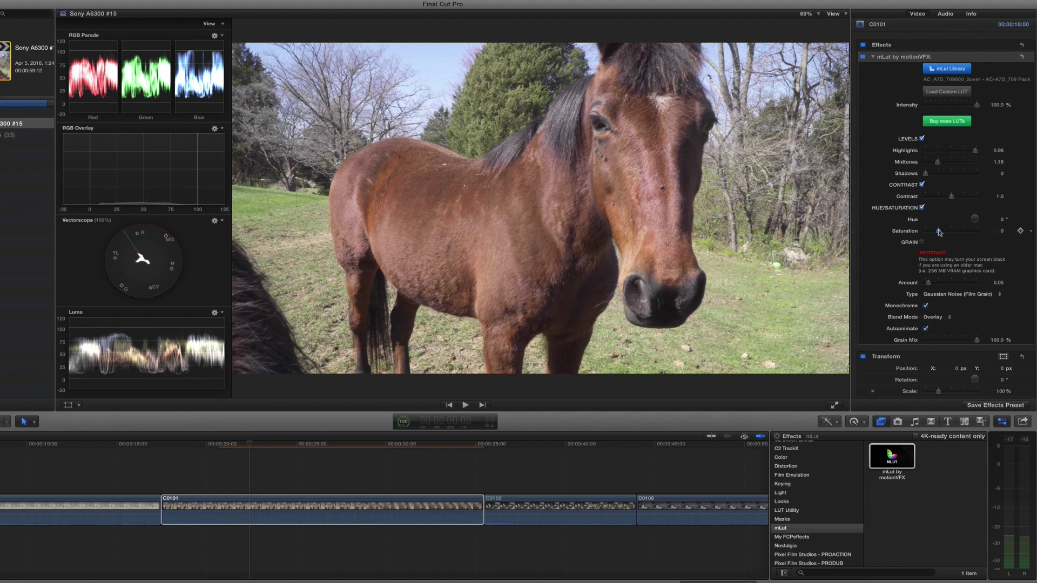
Drag the mLut Saturation slider on clip C0101 up to 0.43.
drag(938, 231, 944, 234)
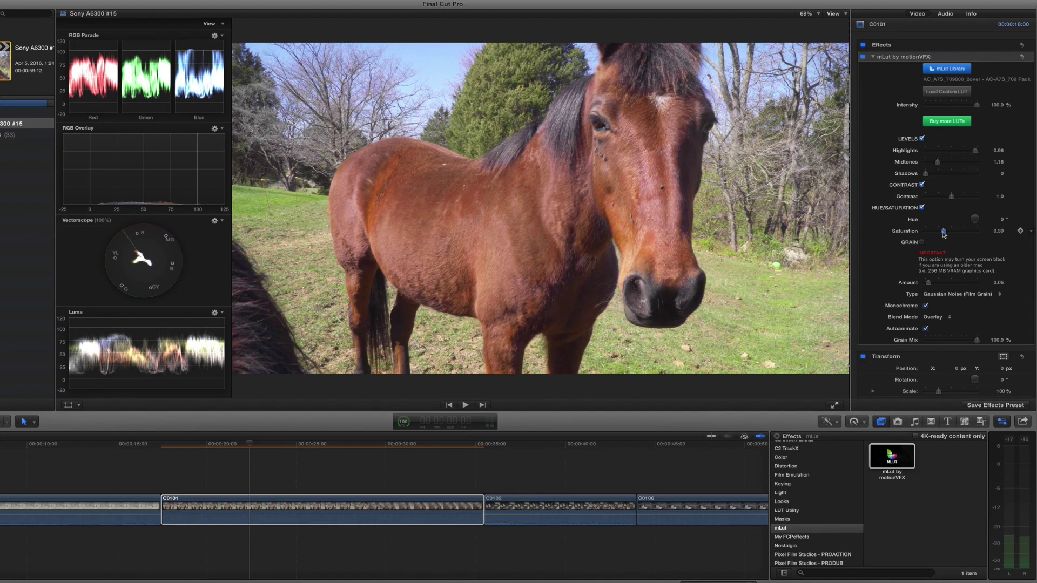
drag(943, 235, 943, 234)
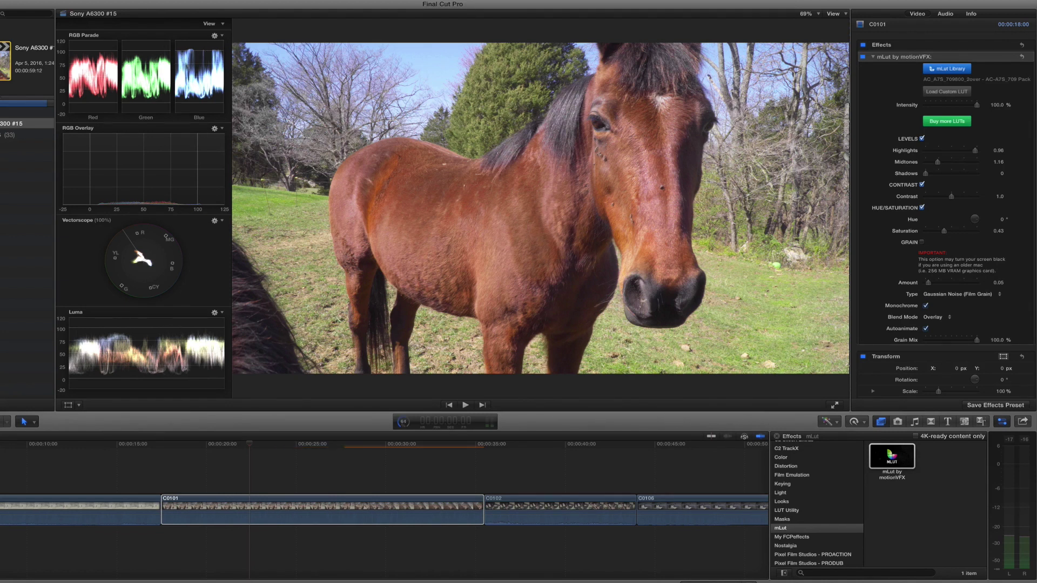
scroll(810, 504, up, 4)
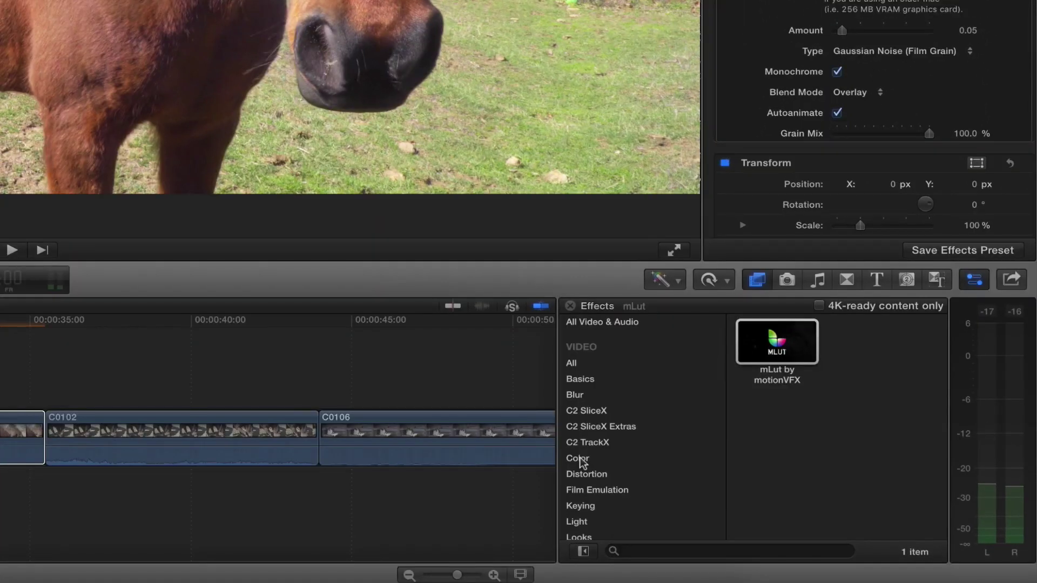
Add a Color Correction effect from the Color category and open its Color Board.
click(579, 460)
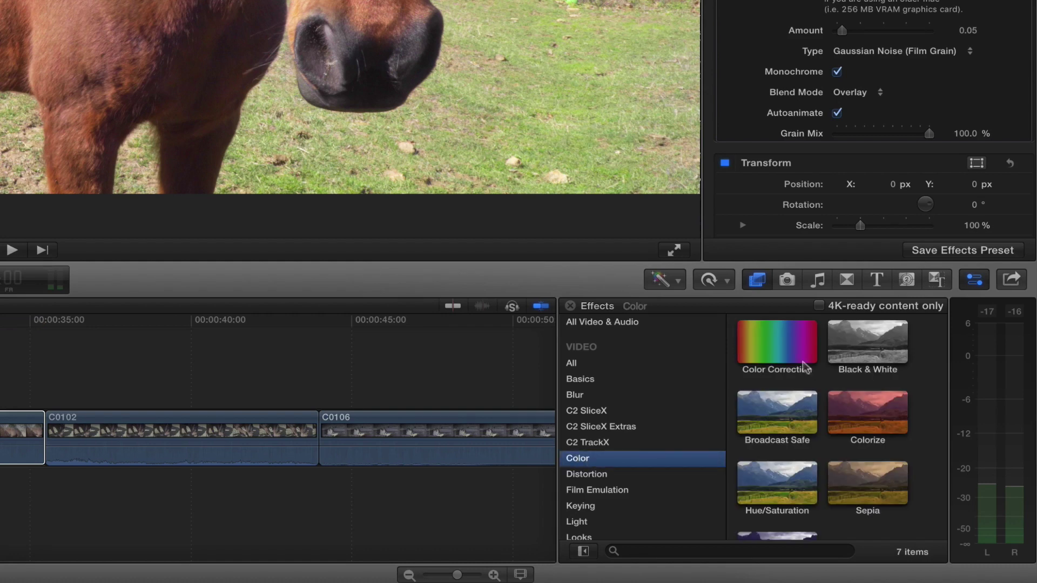
double_click(768, 347)
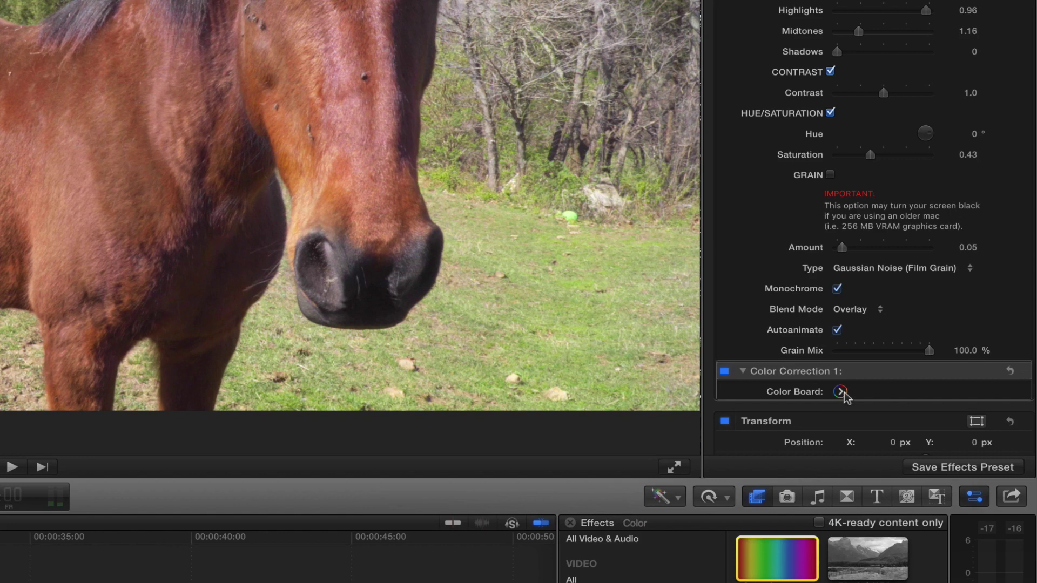
scroll(841, 394, down, 3)
click(841, 331)
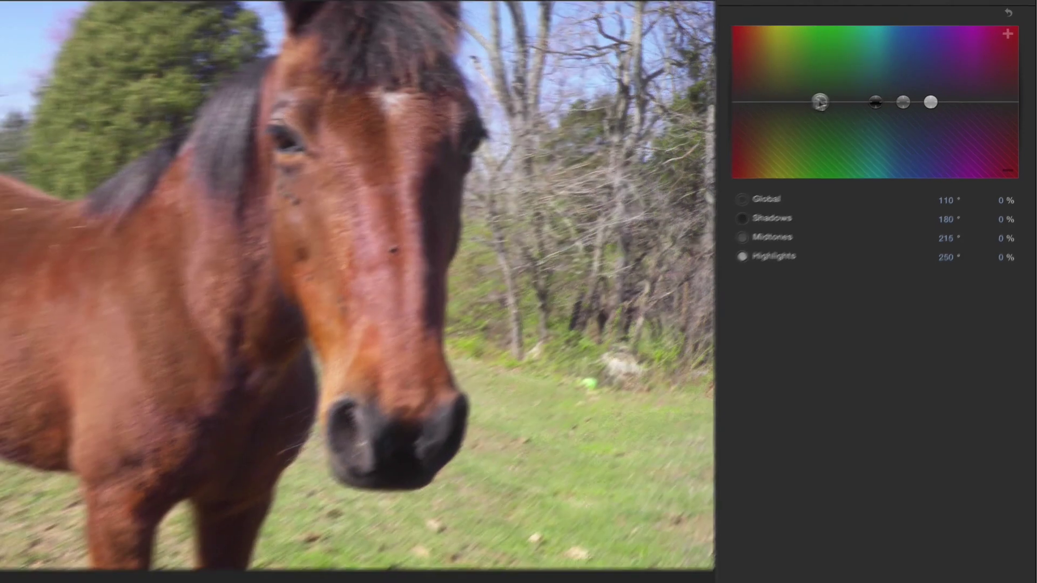
Tint Global to 192° at -5% and push Midtones toward green at 97°, 4%.
drag(808, 102, 872, 103)
mouse_move(938, 99)
mouse_down()
mouse_move(921, 77)
mouse_move(926, 108)
mouse_move(915, 86)
mouse_move(911, 96)
mouse_move(942, 99)
mouse_up()
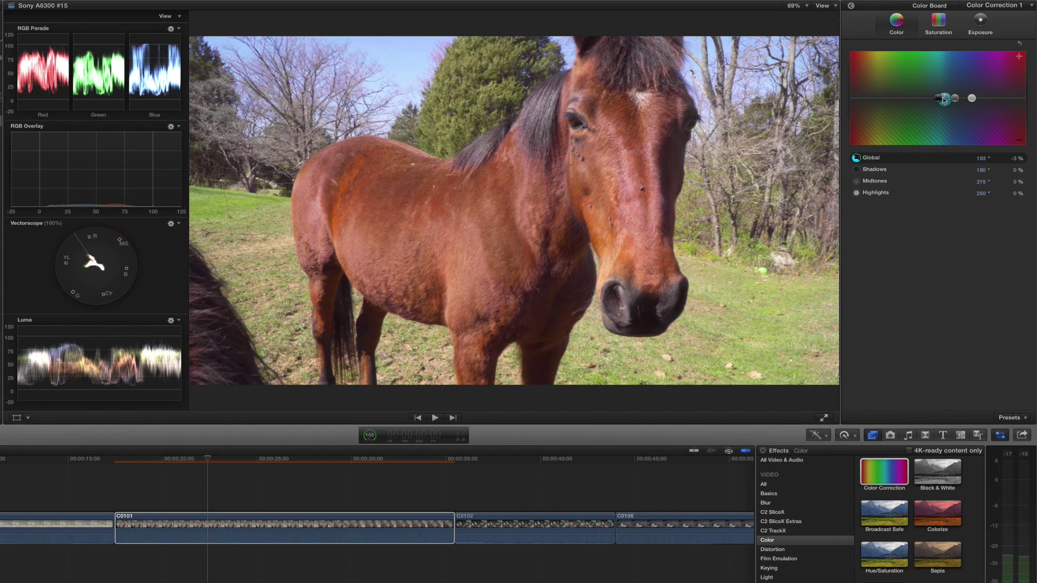
drag(943, 99, 944, 101)
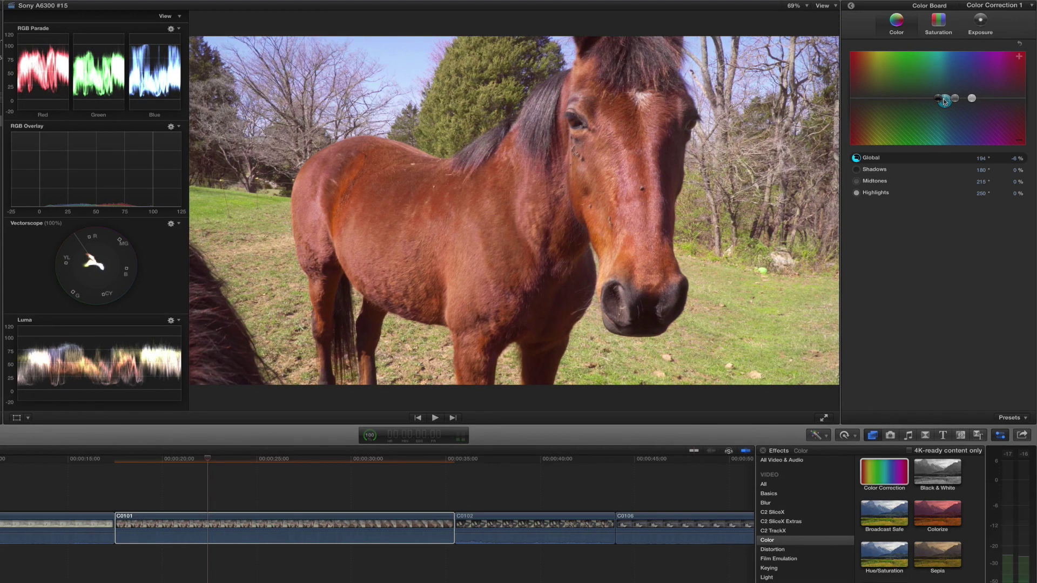
drag(944, 101, 943, 101)
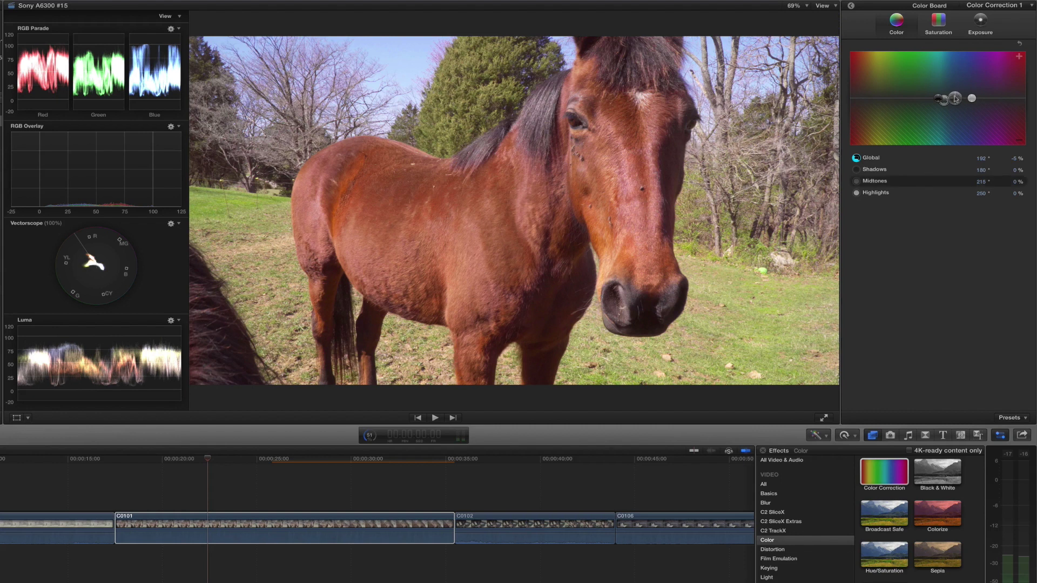
drag(955, 98, 897, 97)
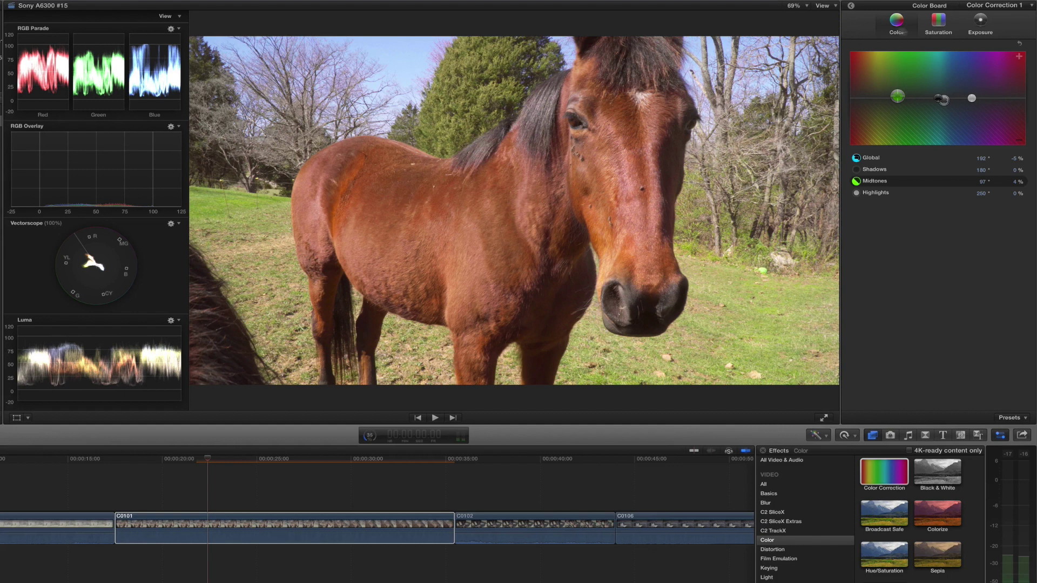
On the Color Board's Saturation tab, lower Global saturation to -3%.
click(937, 24)
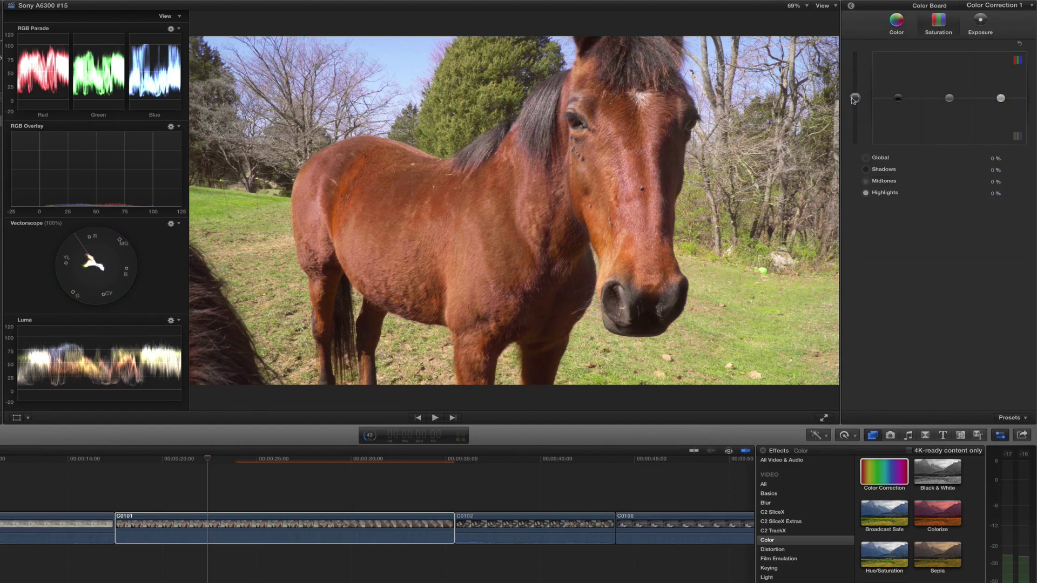
drag(854, 98, 853, 103)
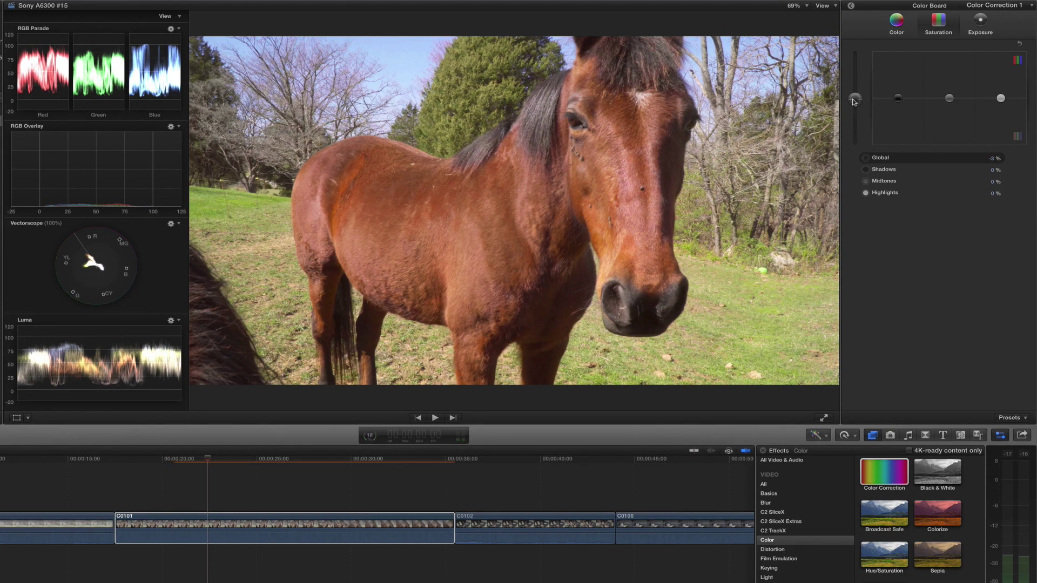
Enable mLut grain using Gaussian Noise (Film Grain) at amount 0.05.
click(849, 5)
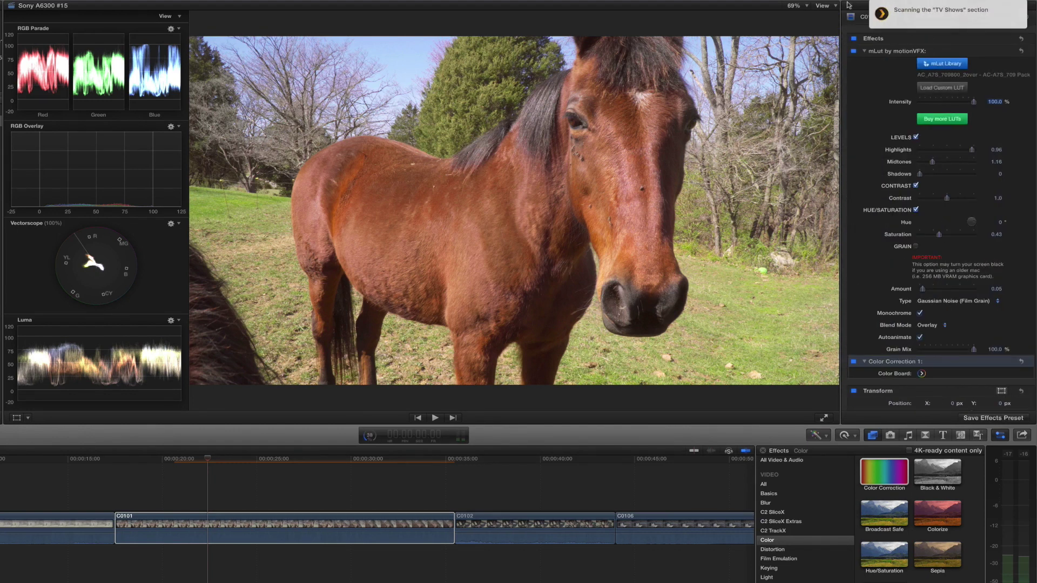
scroll(878, 124, down, 3)
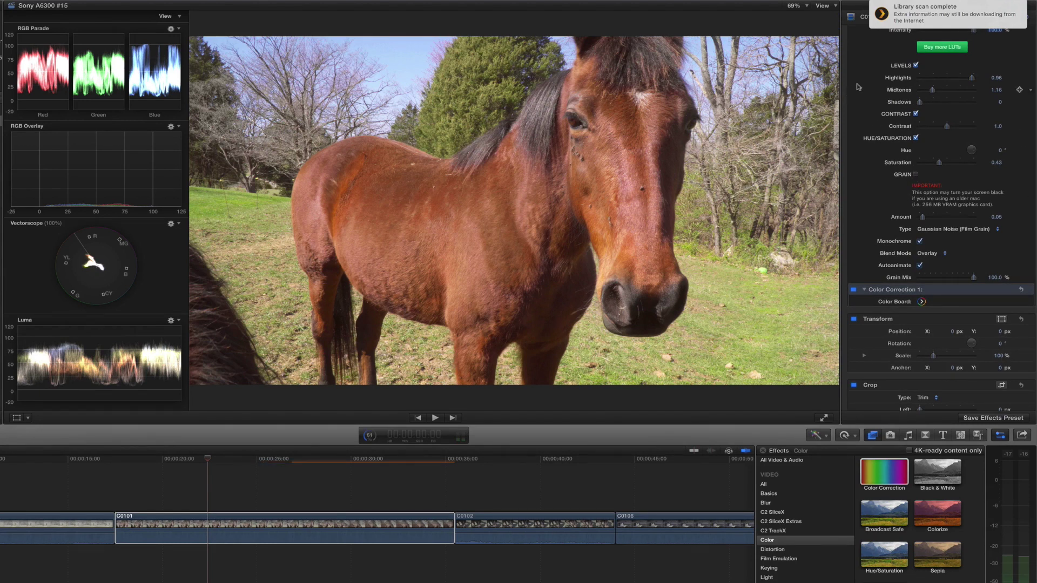
scroll(939, 205, up, 2)
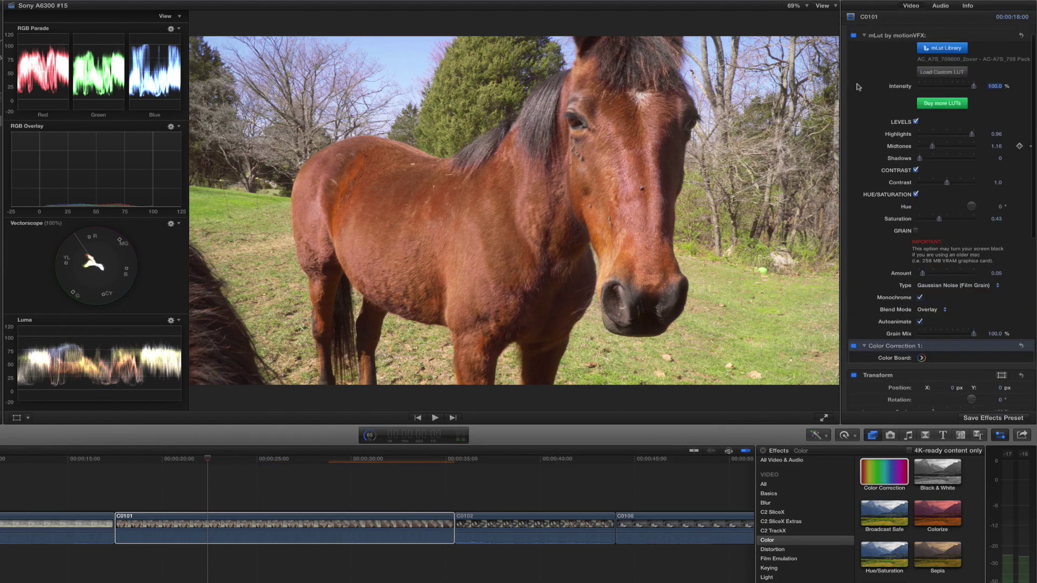
click(915, 230)
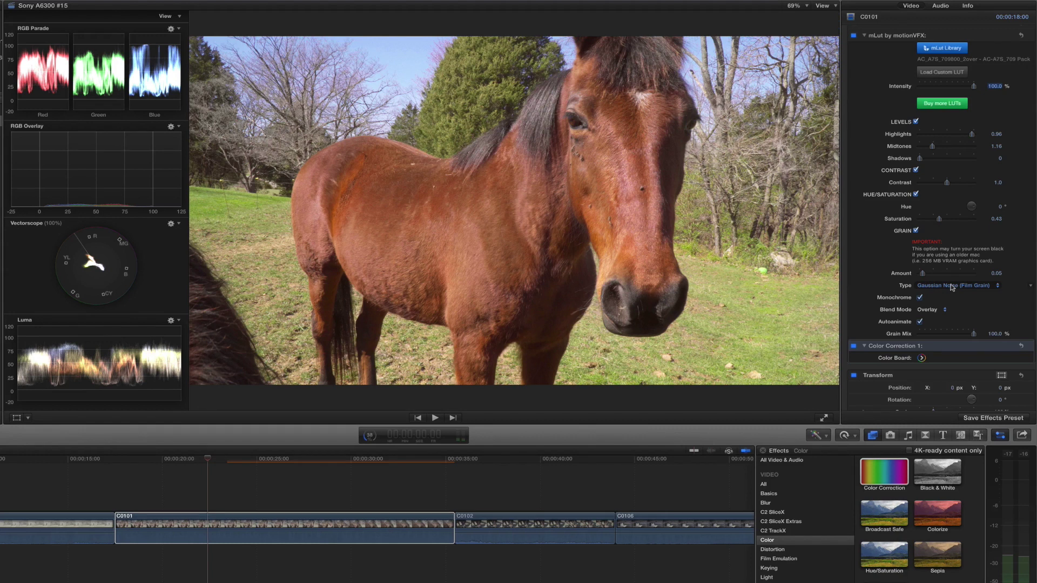
click(952, 288)
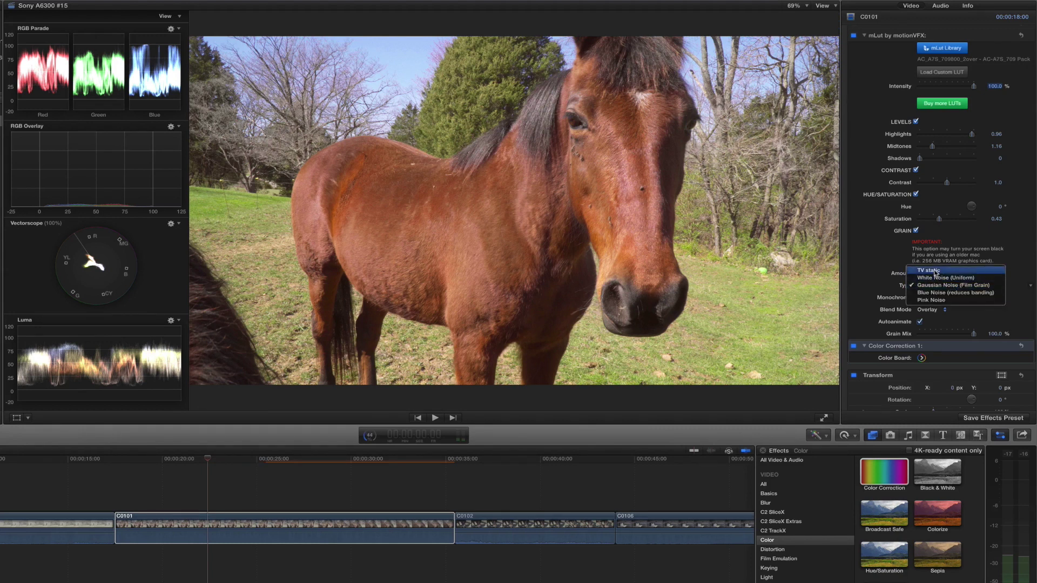
click(936, 271)
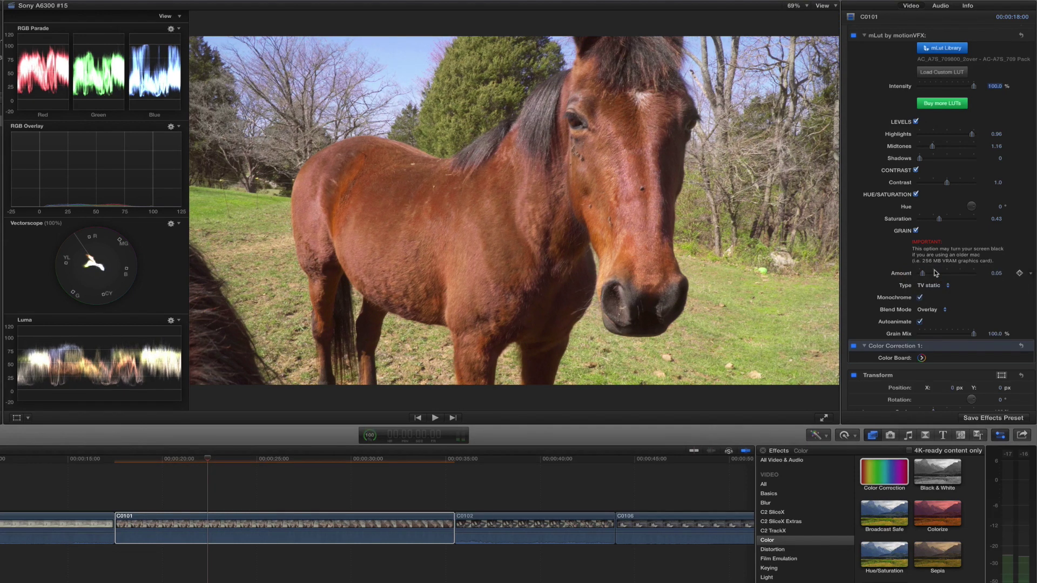
click(933, 287)
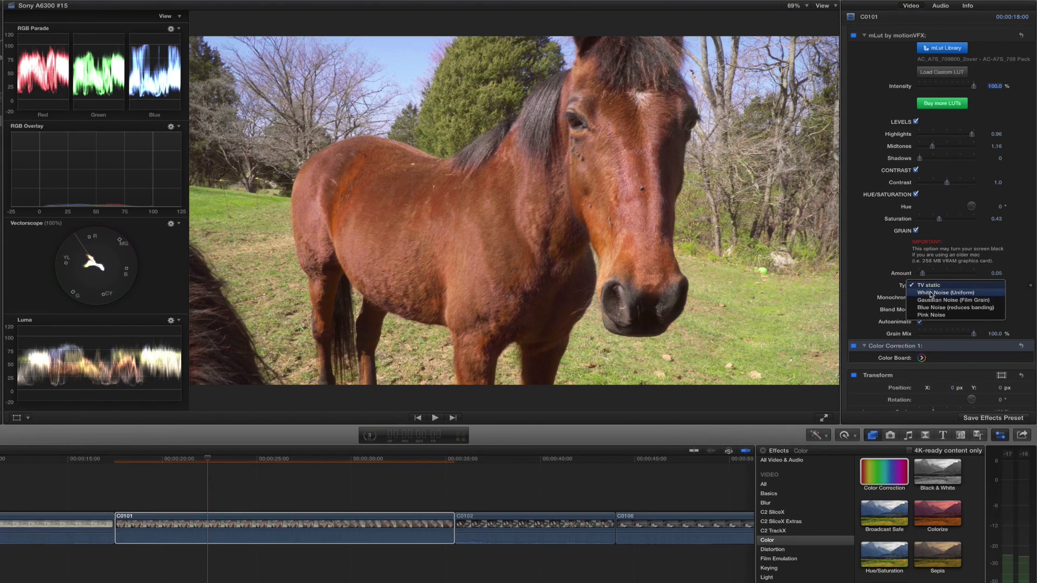
click(932, 295)
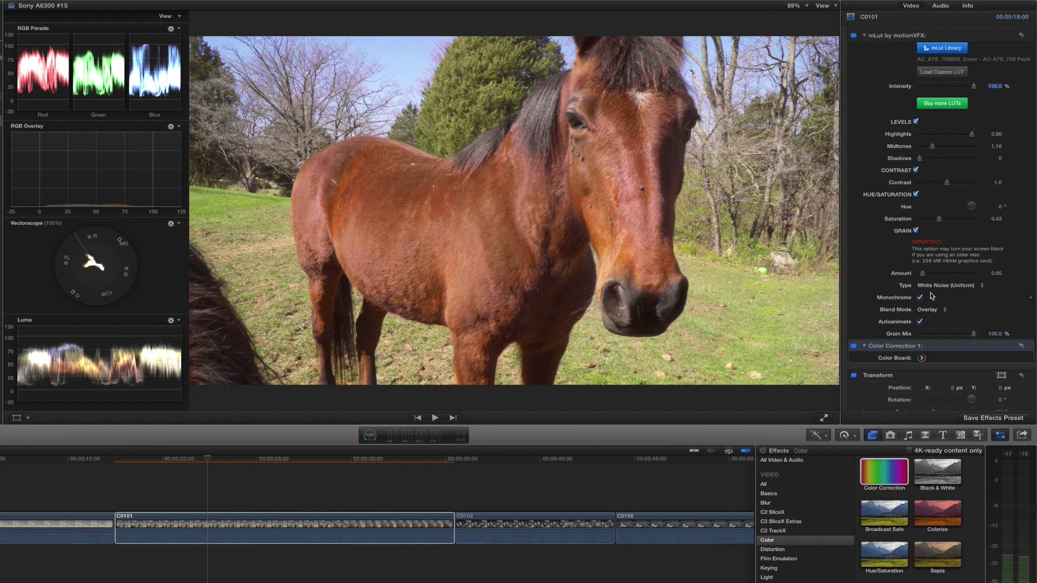
click(937, 286)
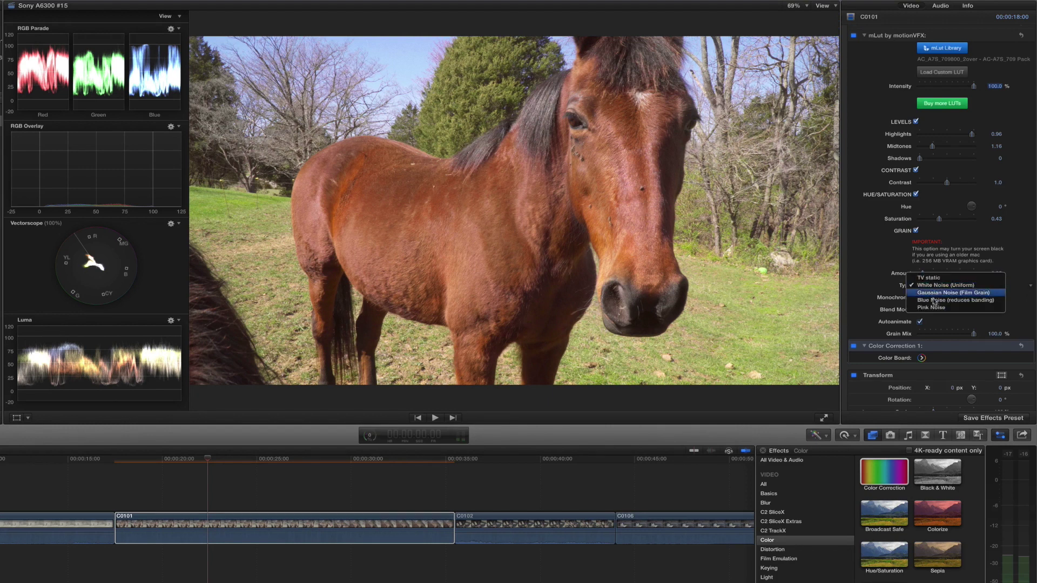
click(935, 301)
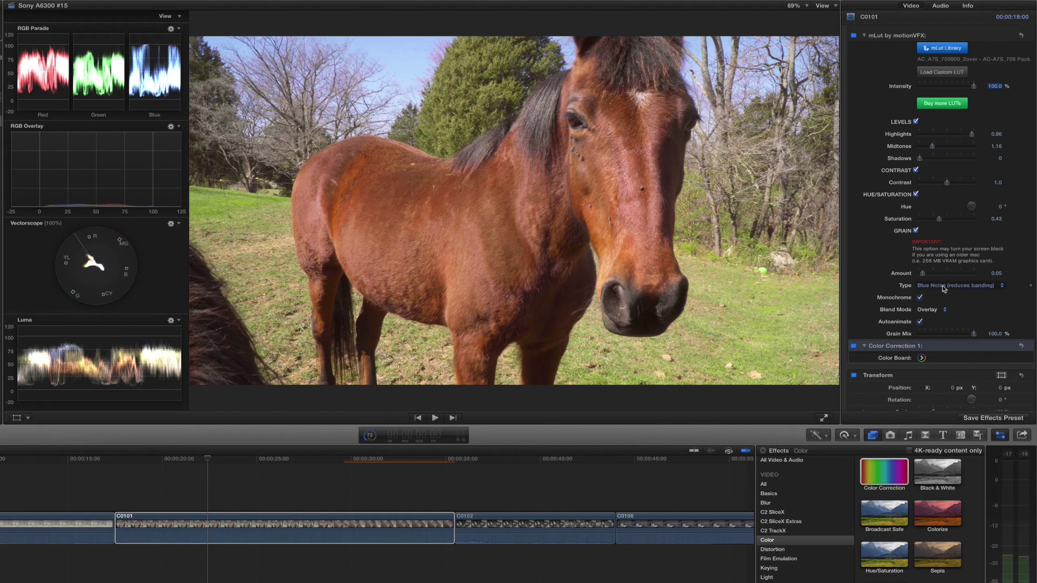
click(942, 286)
click(943, 292)
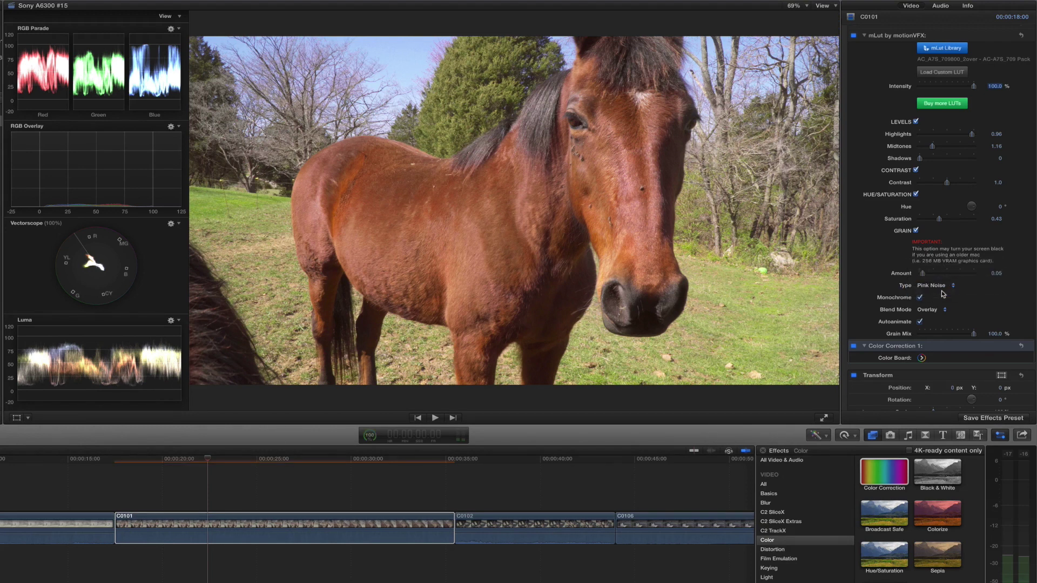
click(942, 286)
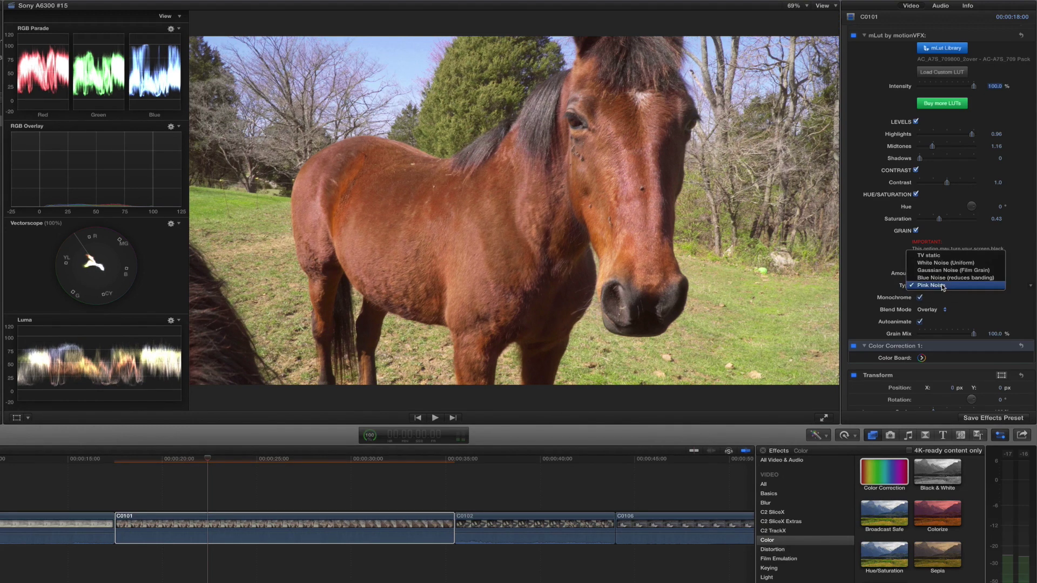
click(944, 270)
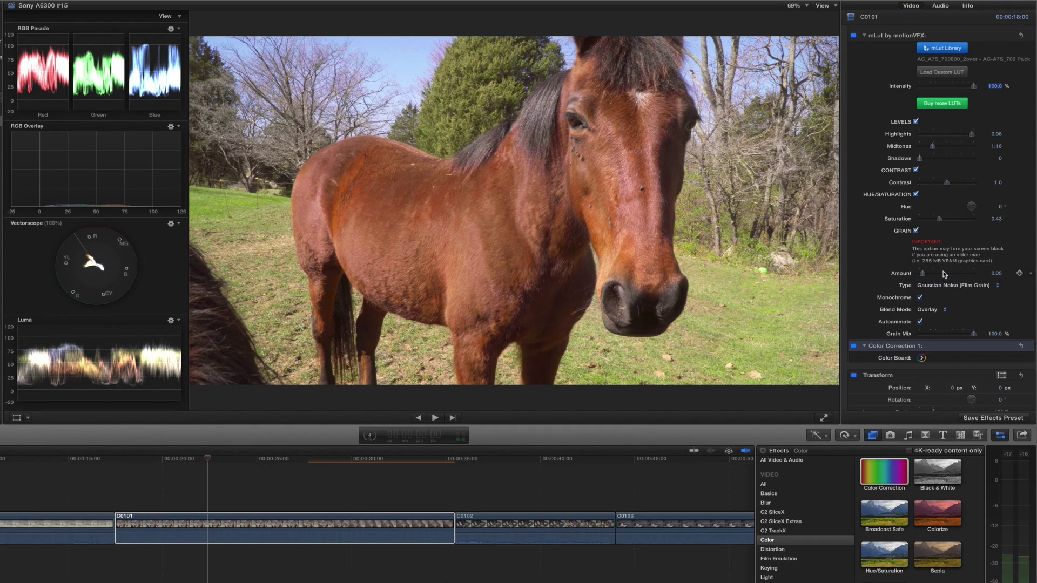
Keep Overlay grain blending at 100% Grain Mix and list all video effects.
click(929, 311)
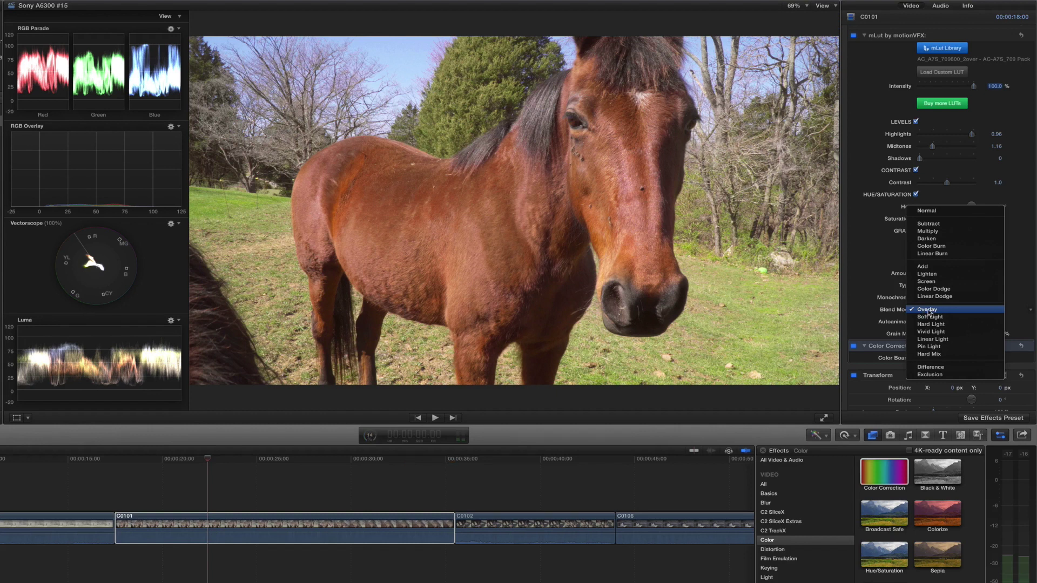
click(860, 298)
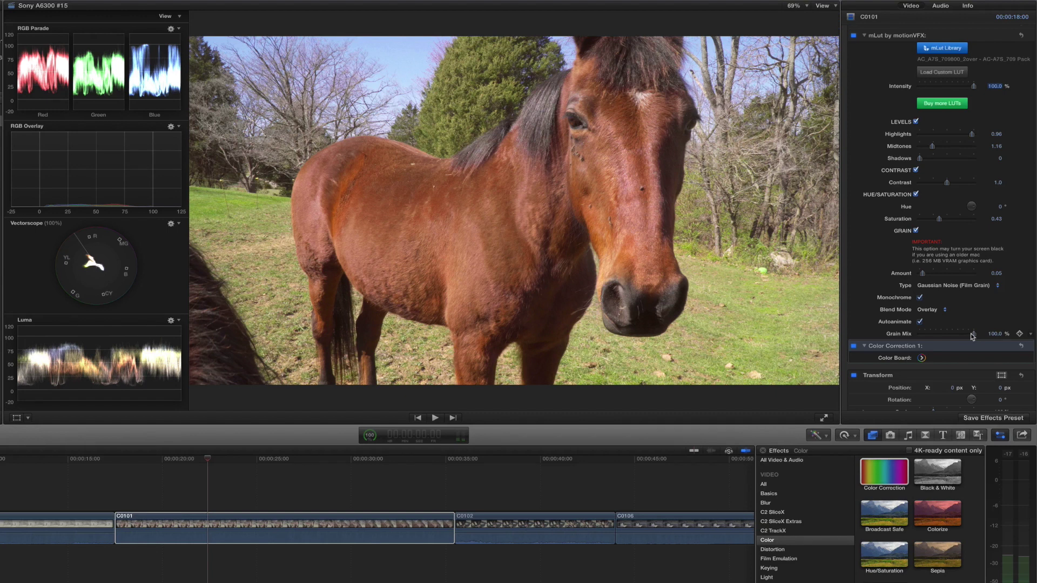
mouse_move(975, 338)
mouse_down()
mouse_move(933, 338)
mouse_move(980, 337)
mouse_up()
click(772, 461)
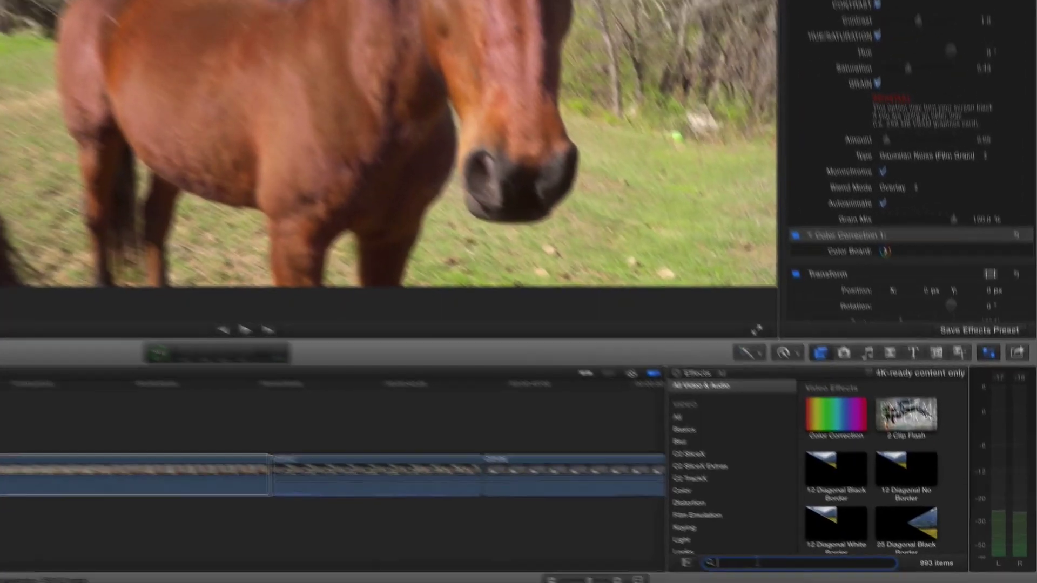
Find 'sharp' in the Effects browser and apply Sharpen to the horse clip C0101.
text(sharp)
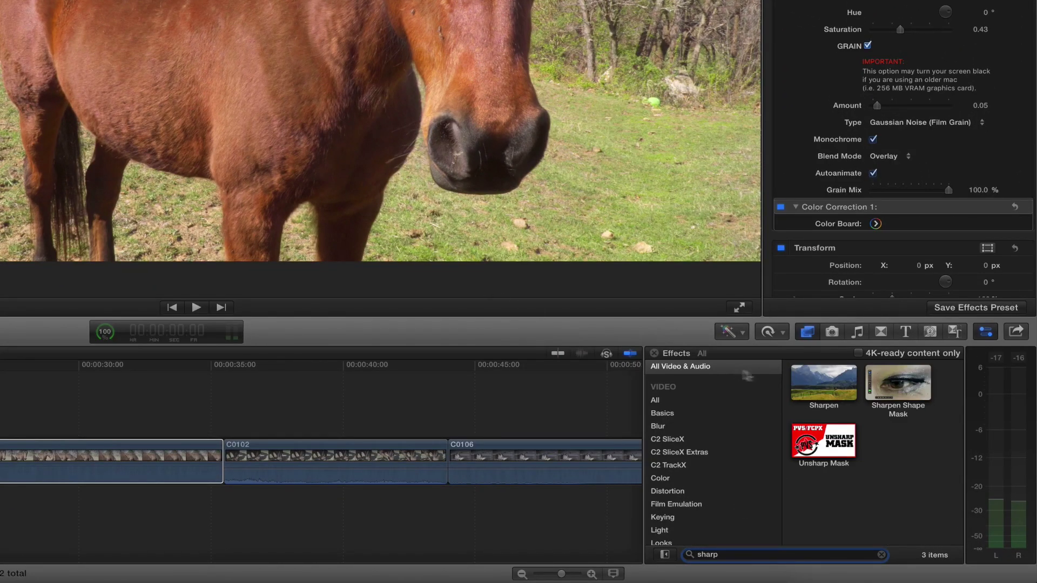
click(819, 384)
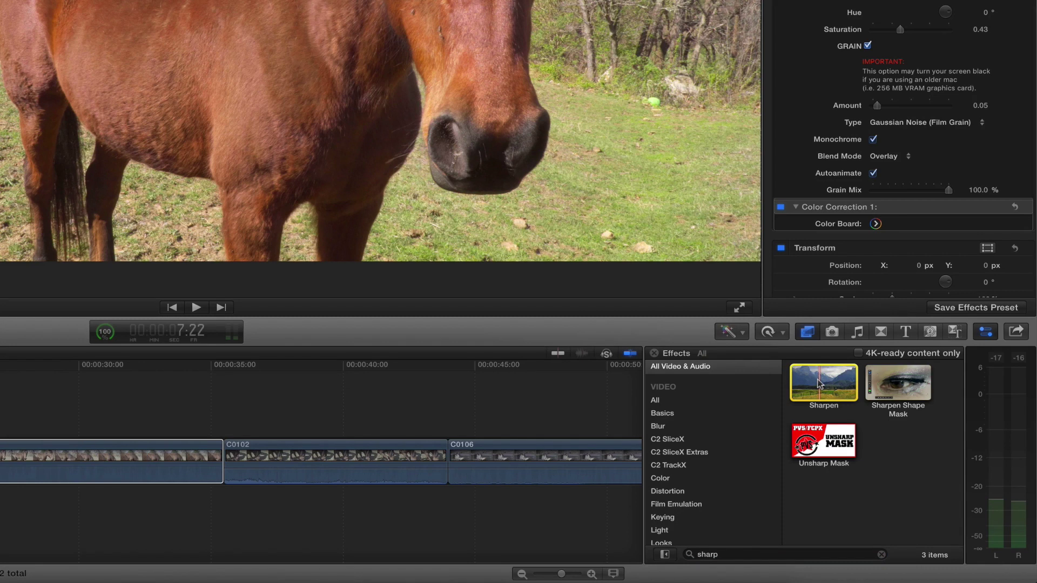
double_click(819, 384)
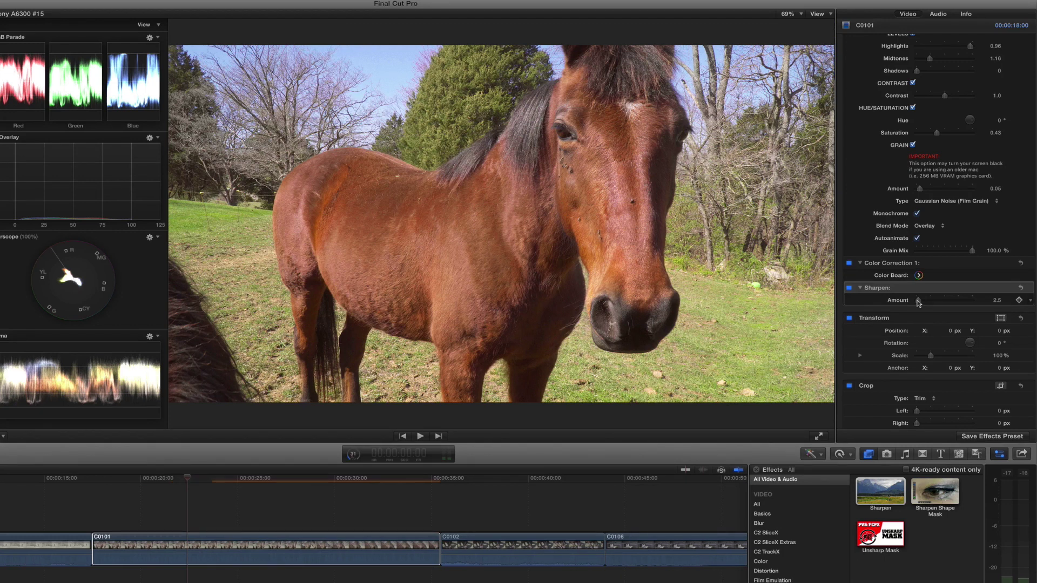
click(997, 300)
Set the Sharpen Amount to 1.0 and add Unsharp Mask to clip C0101.
text(1)
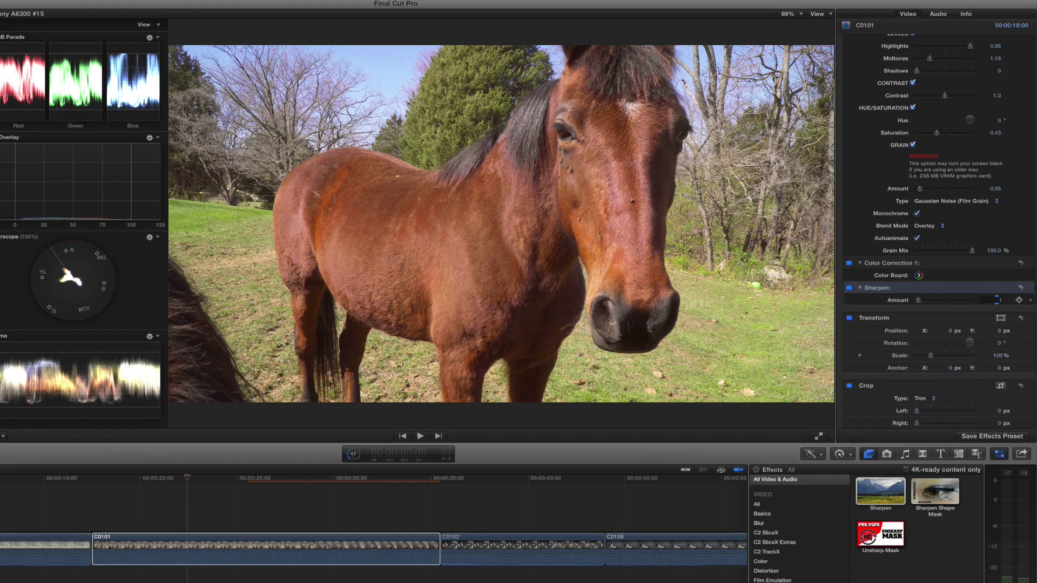
key(Return)
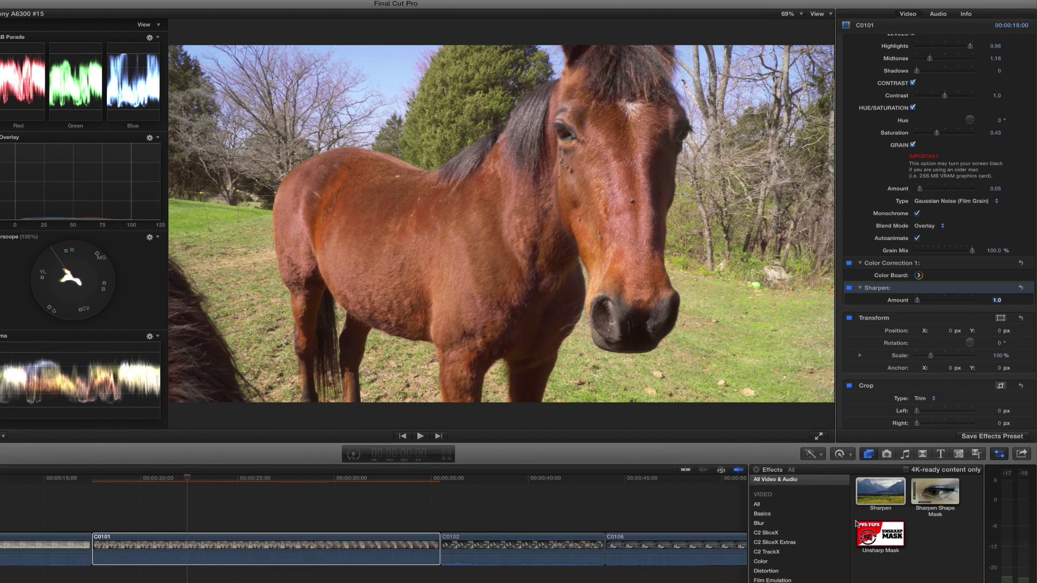
double_click(881, 537)
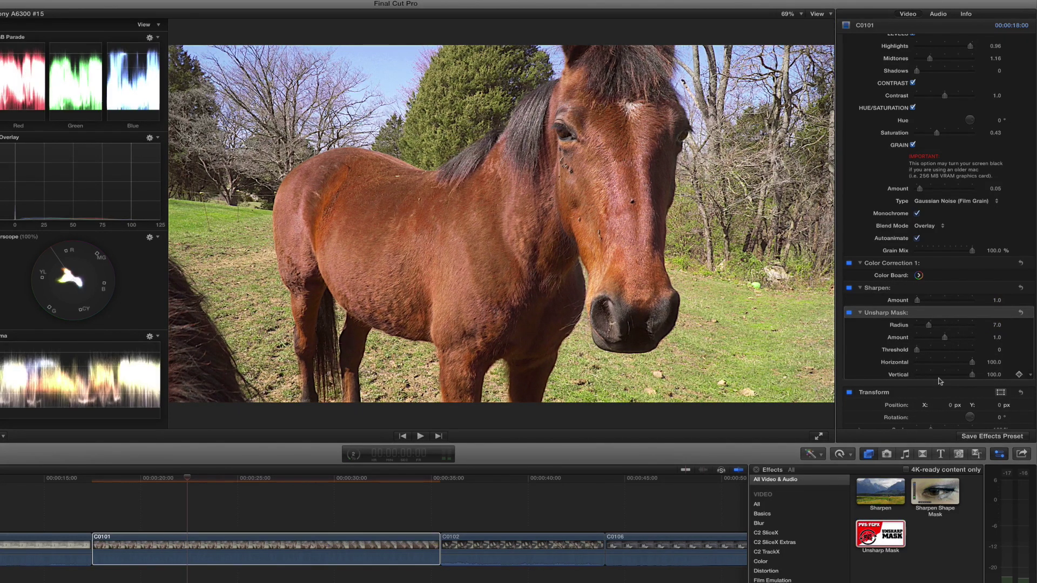
Give Unsharp Mask a Radius of 1.5 and an Amount of 0.5.
click(996, 327)
text(1.5)
key(Return)
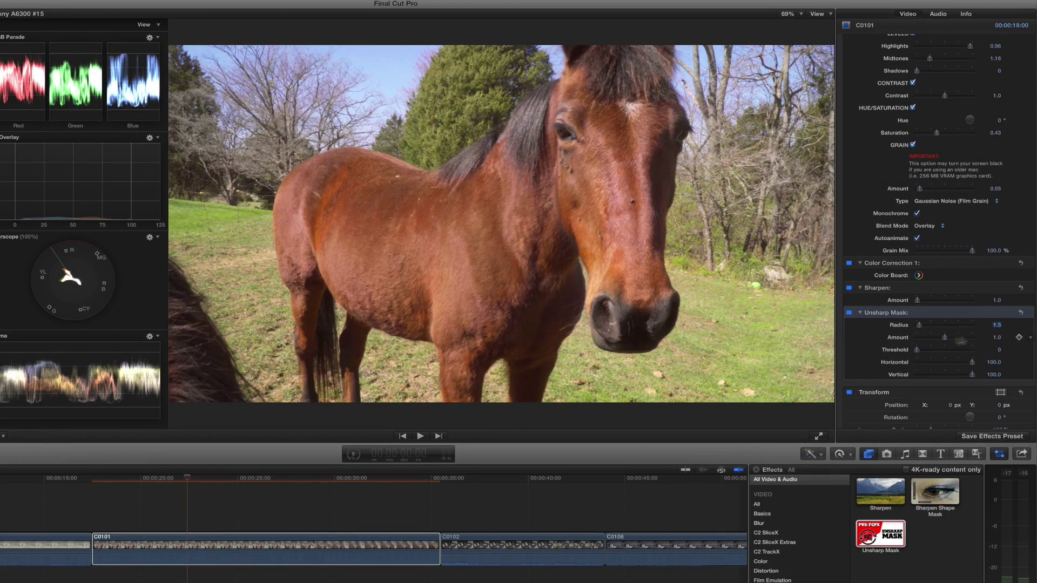
drag(946, 339, 929, 338)
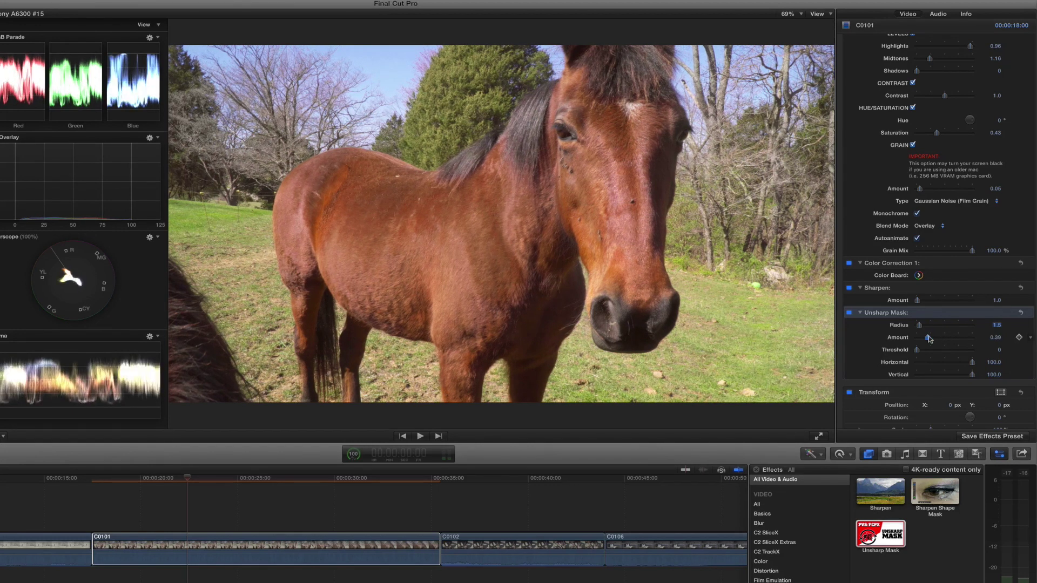
click(996, 338)
text(0.5)
key(Return)
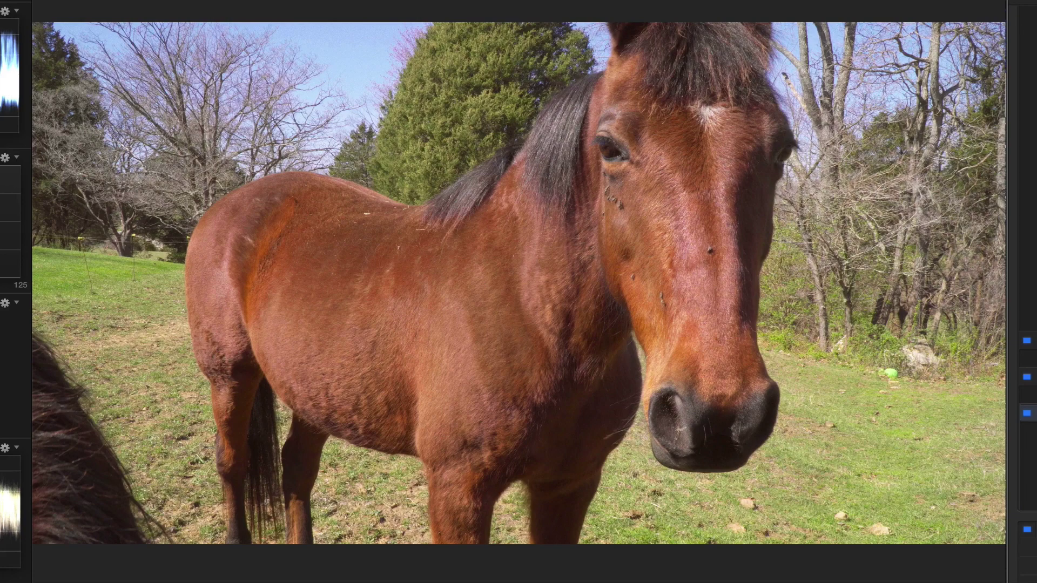
click(945, 12)
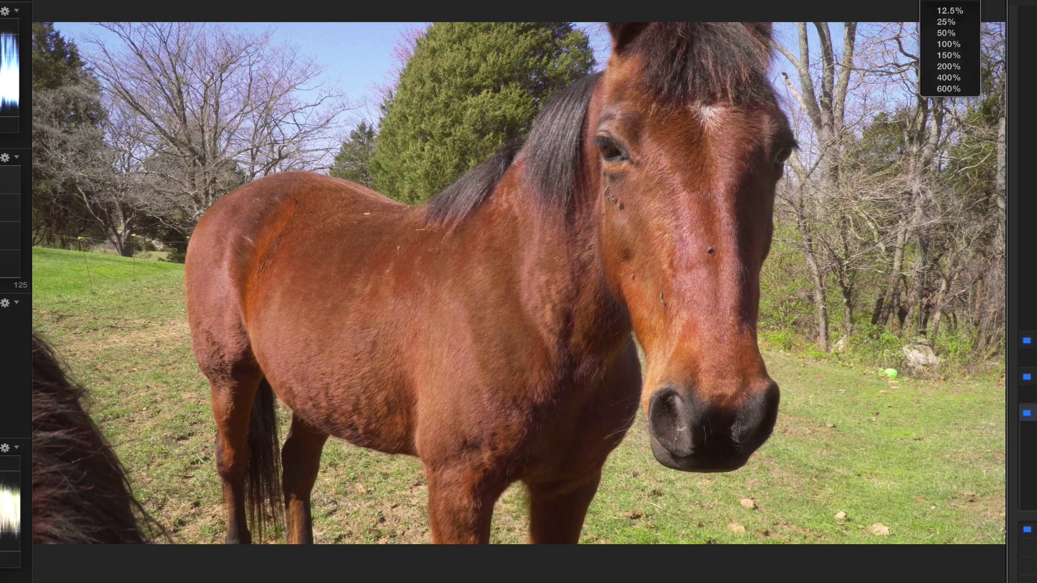
click(938, 67)
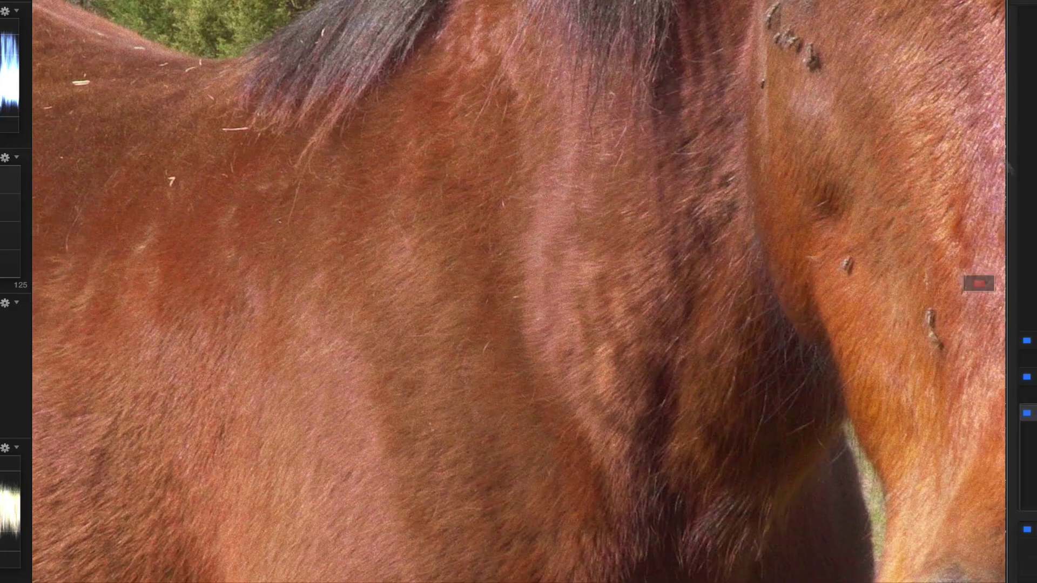
scroll(1028, 415, up, 3)
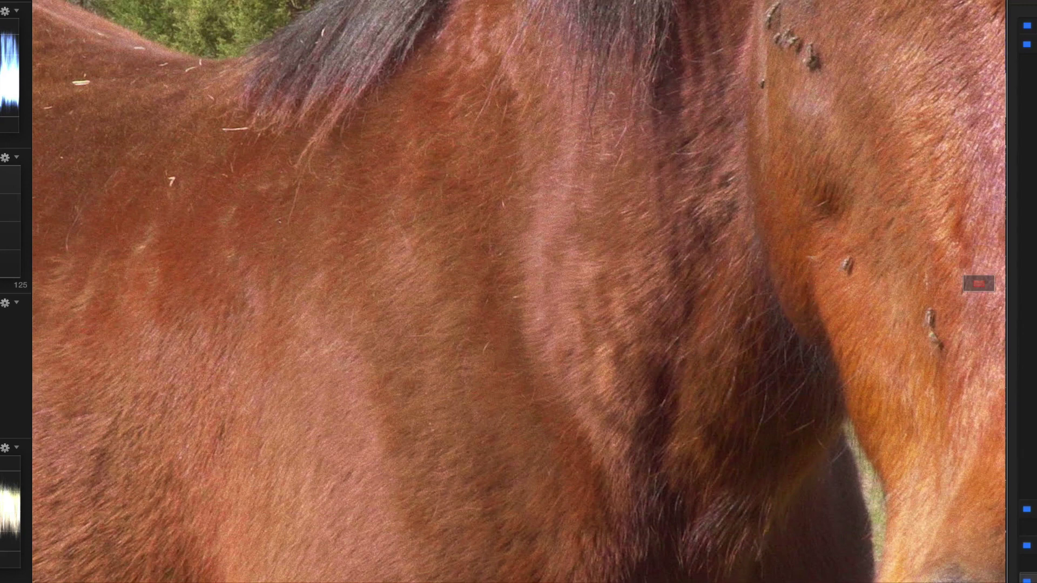
scroll(1029, 497, down, 2)
click(1026, 491)
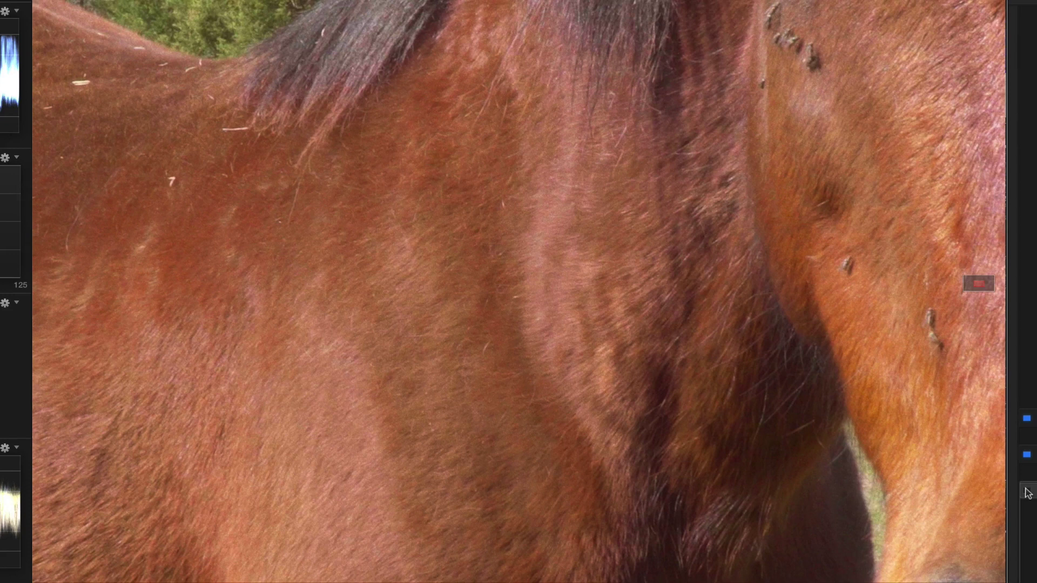
click(1027, 491)
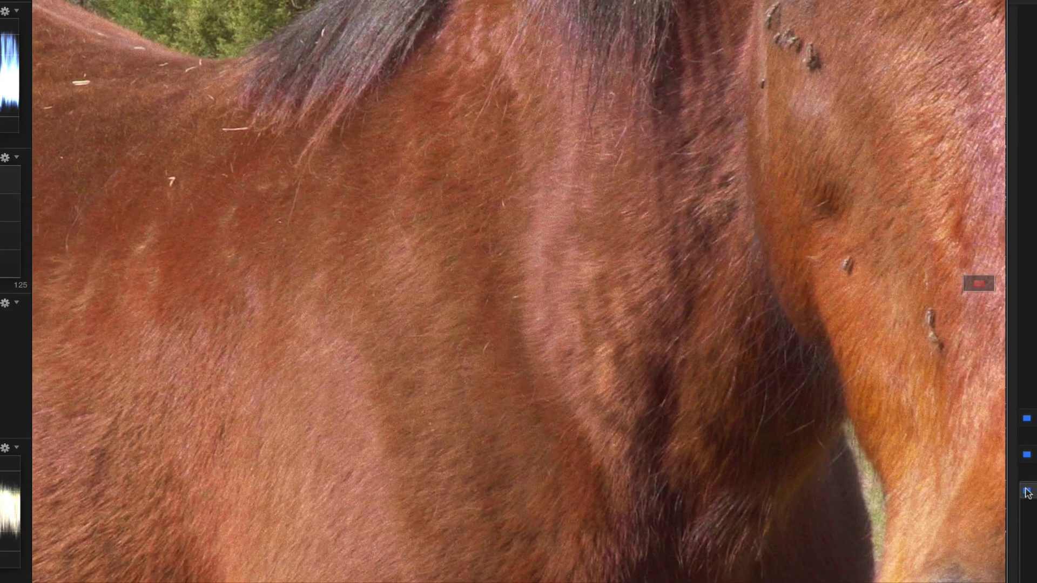
click(1026, 454)
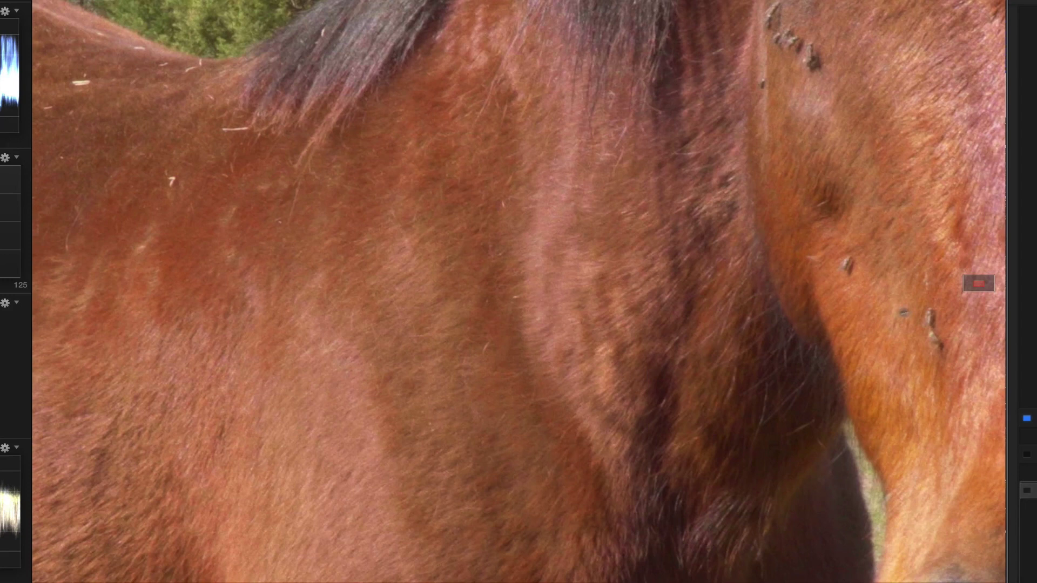
key(space)
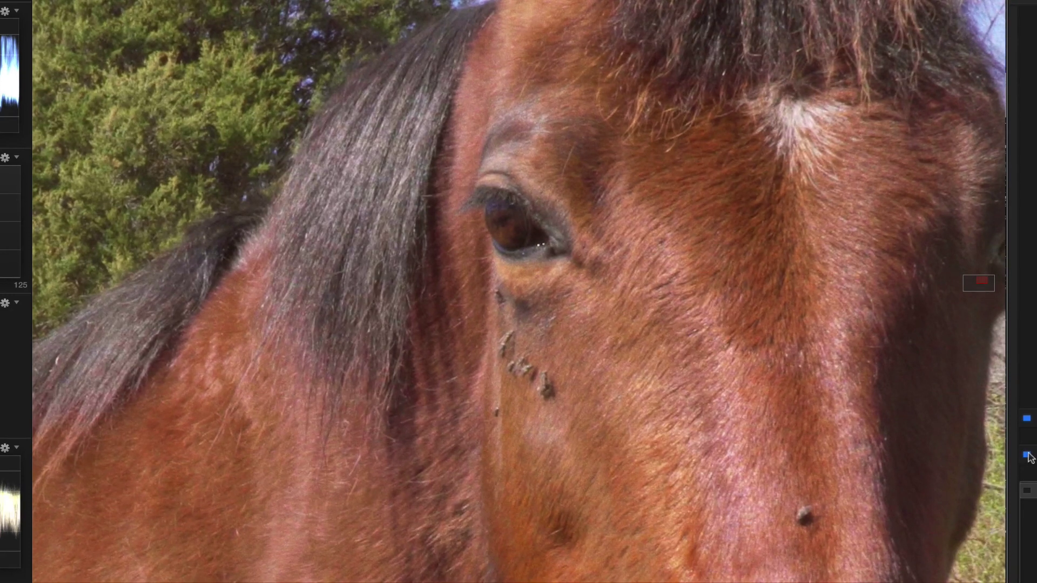
click(1027, 491)
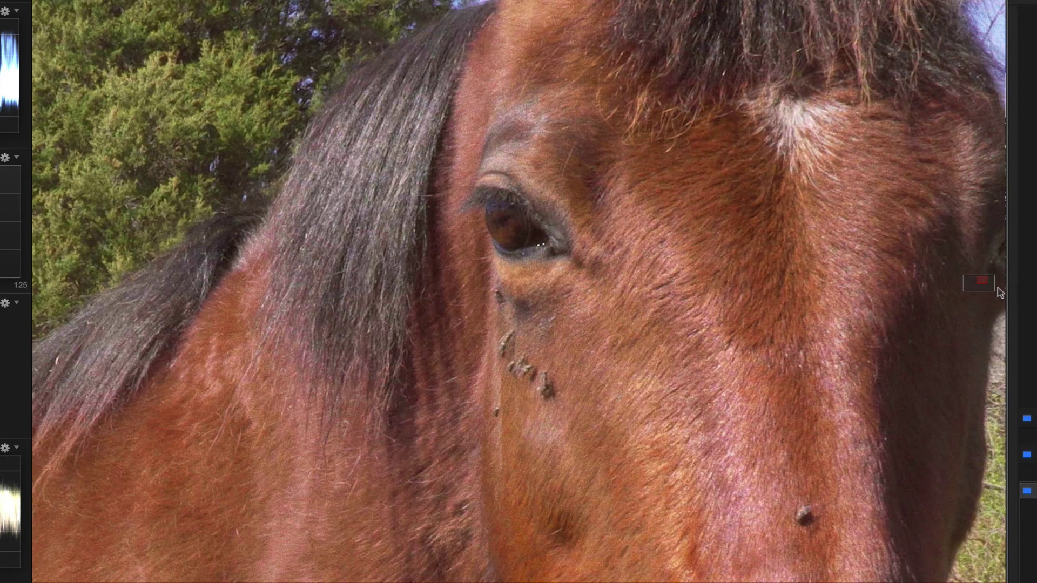
click(948, 65)
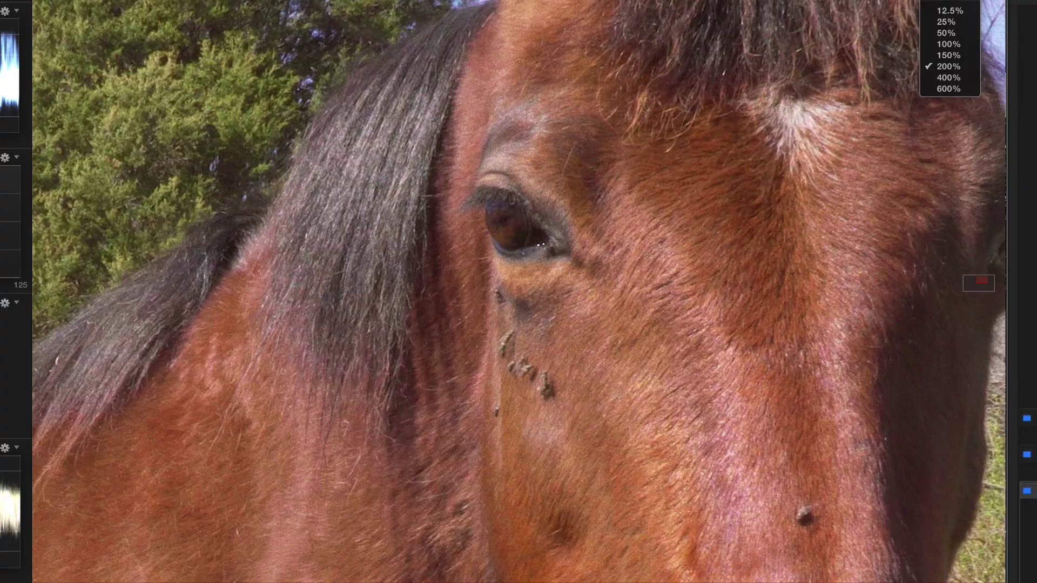
key(shift+z)
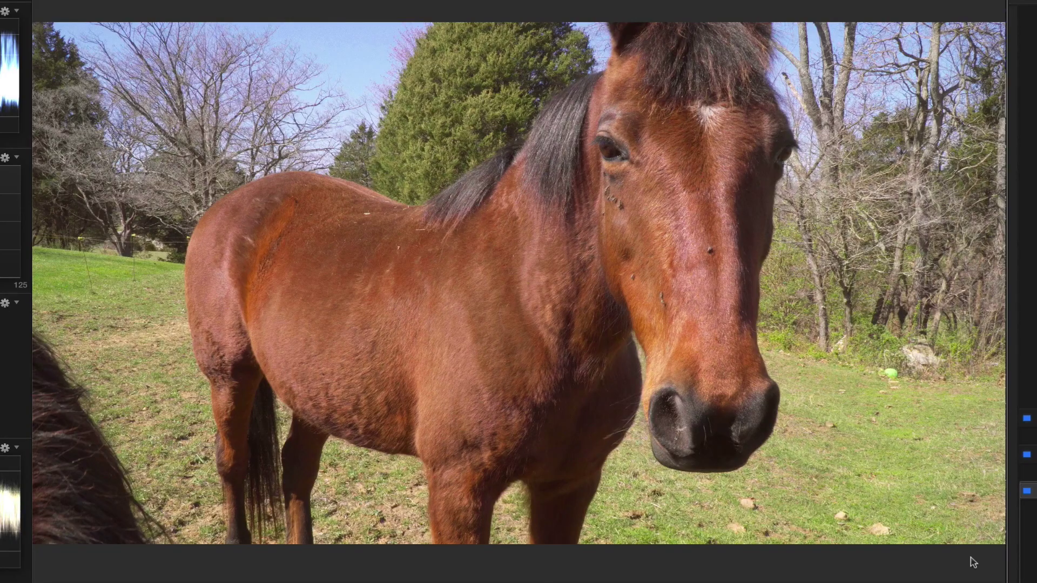